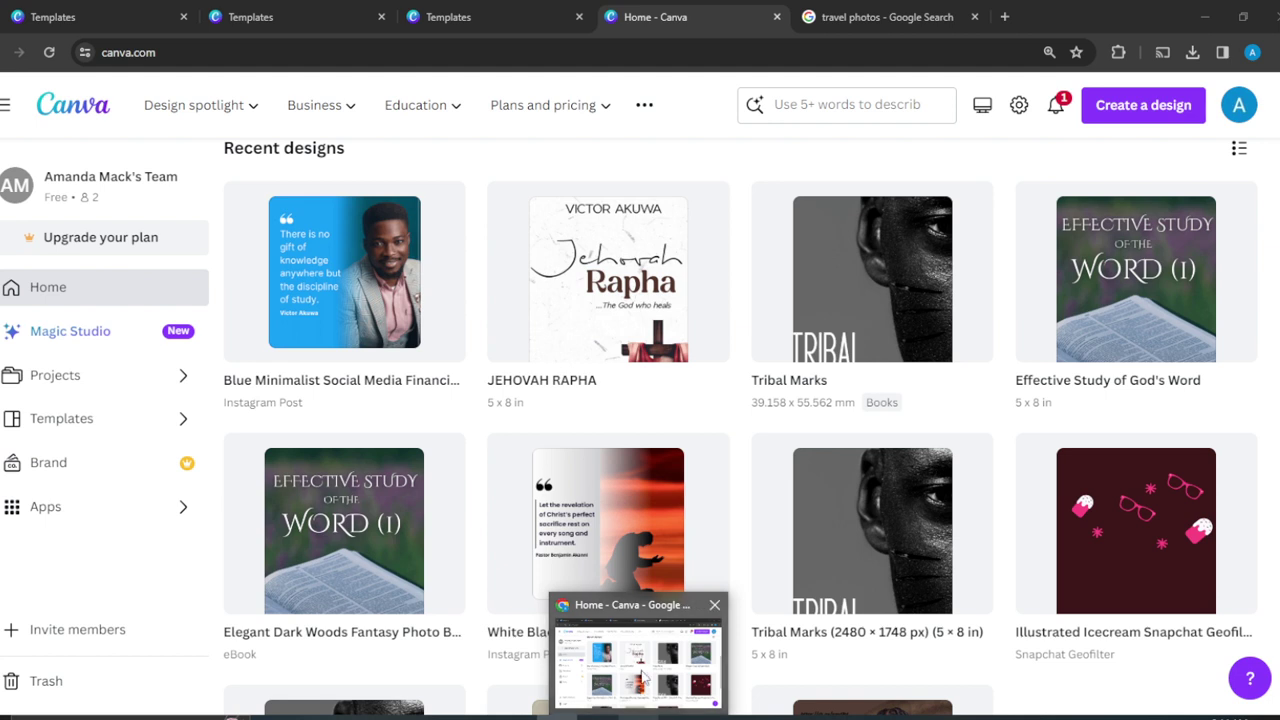
- Search the Canva template library for "mood board"
click(645, 678)
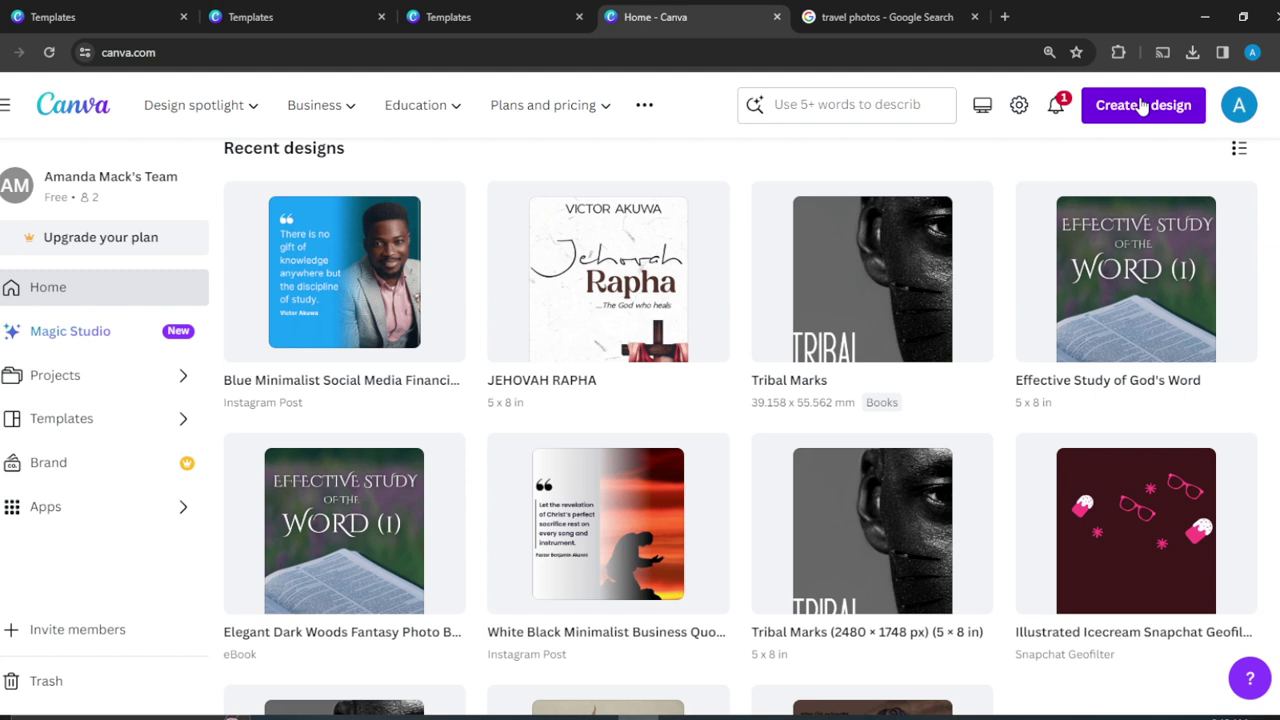
click(843, 103)
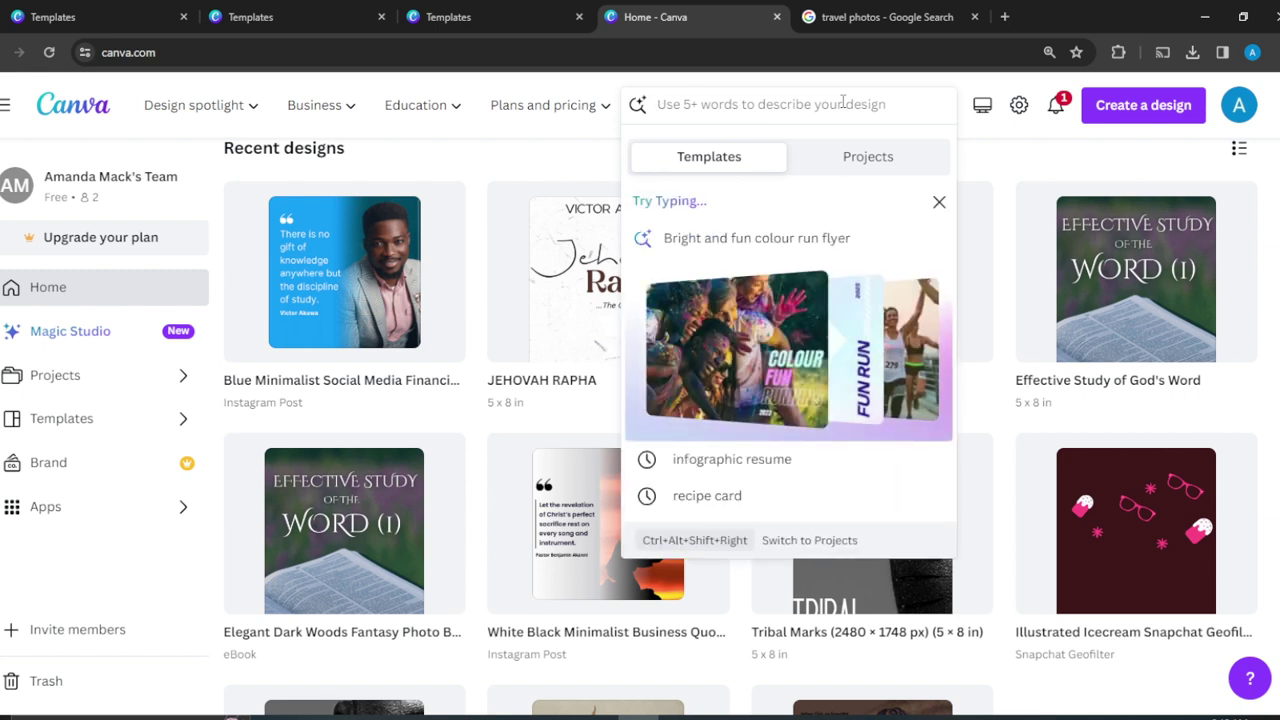
text(mood)
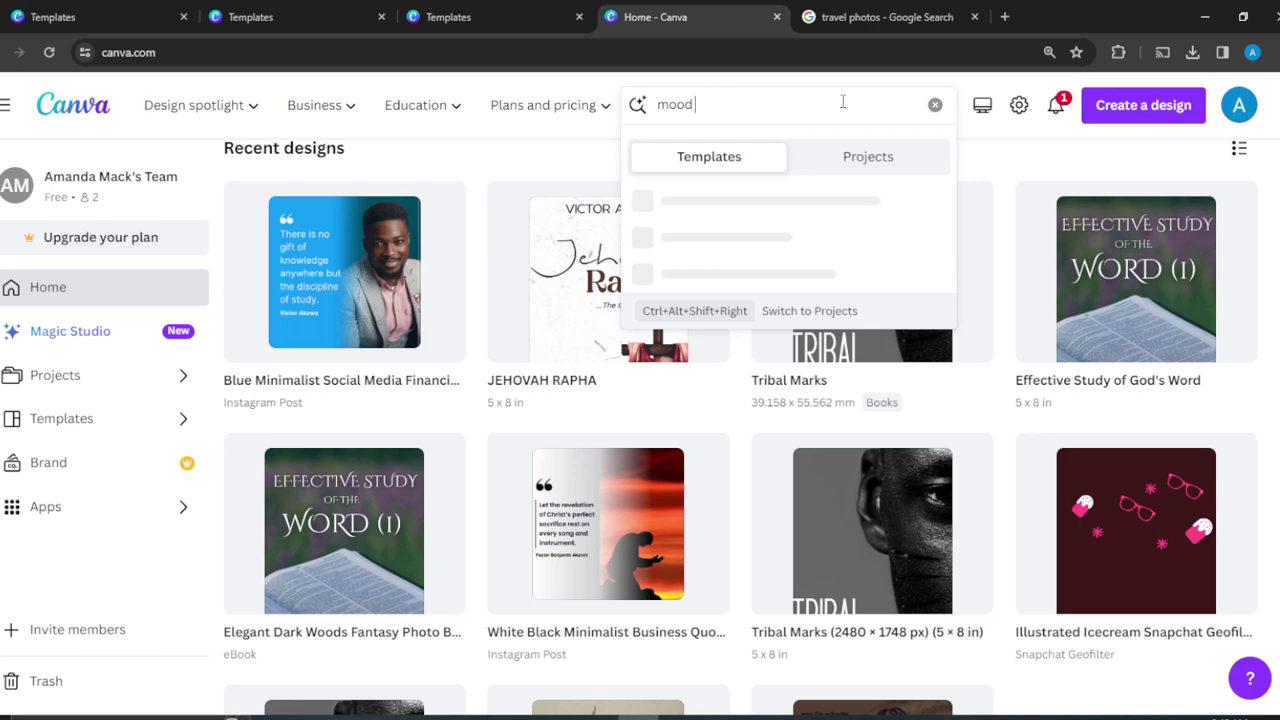
text( board)
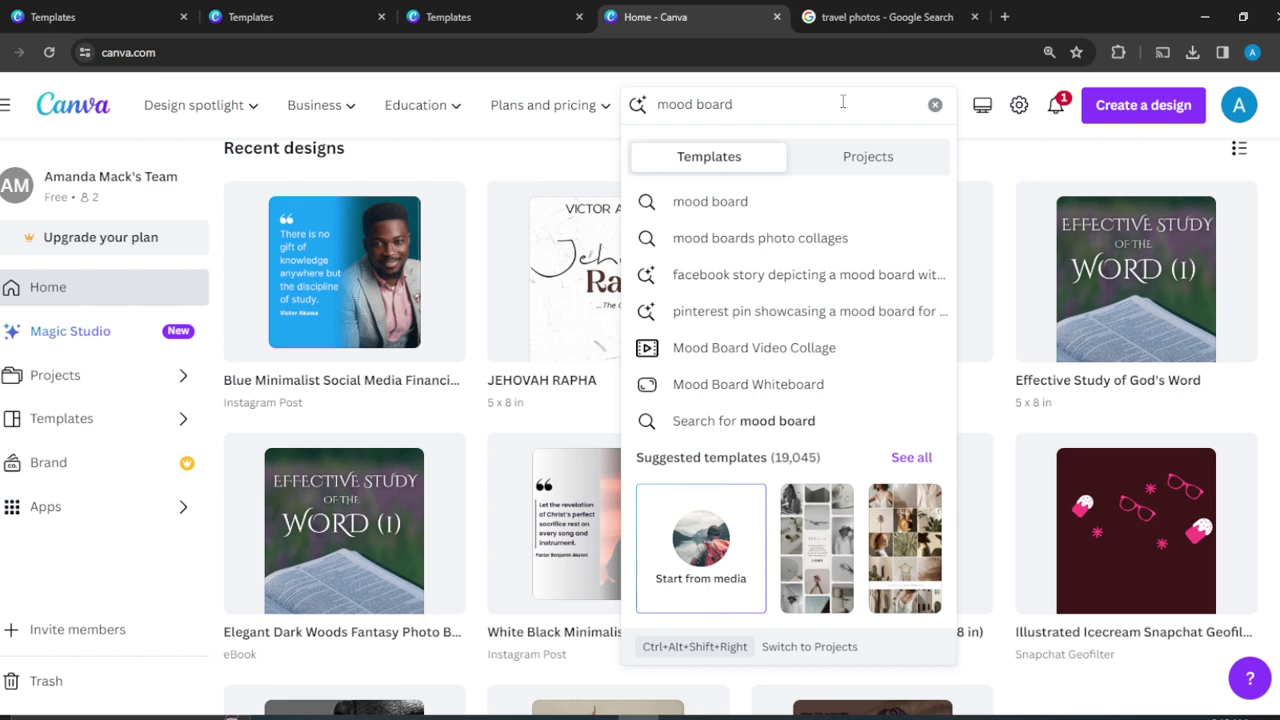
key(Return)
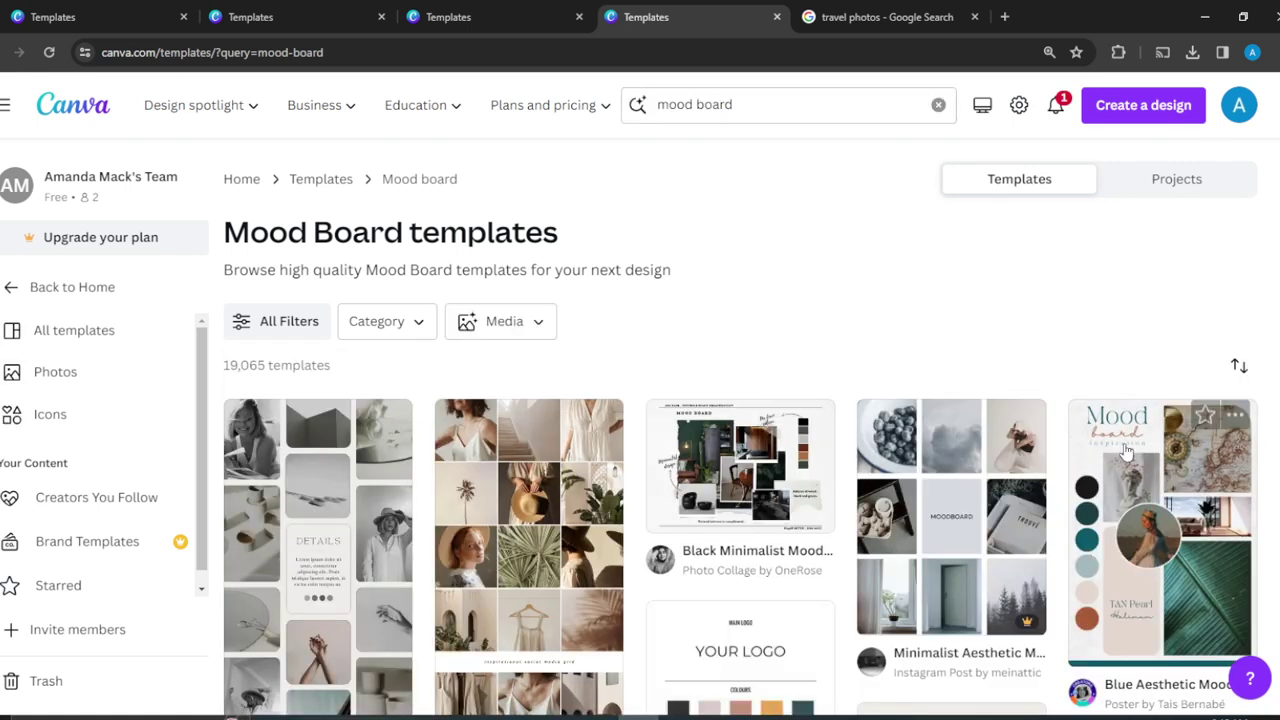
- Browse the mood board templates and open the Blue Aesthetic Mood Board Brand Inspiration Poster for customizing
scroll(966, 390, down, 3)
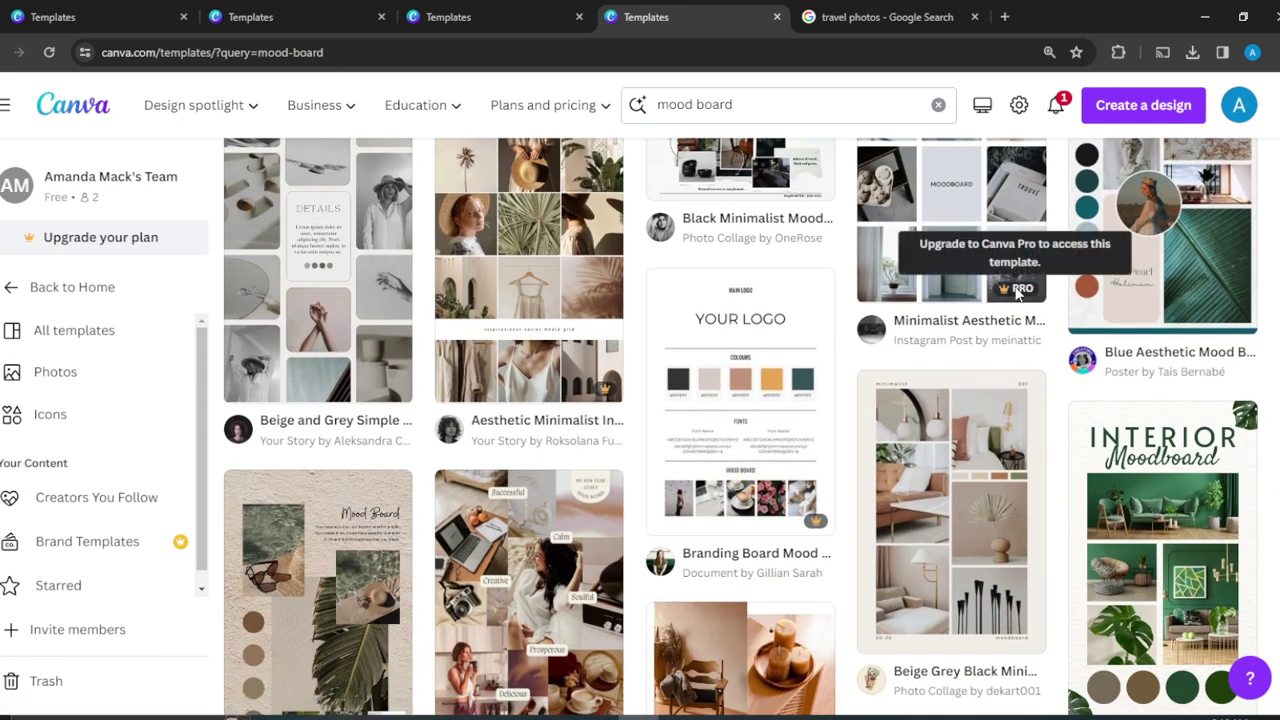
mouse_move(1015, 295)
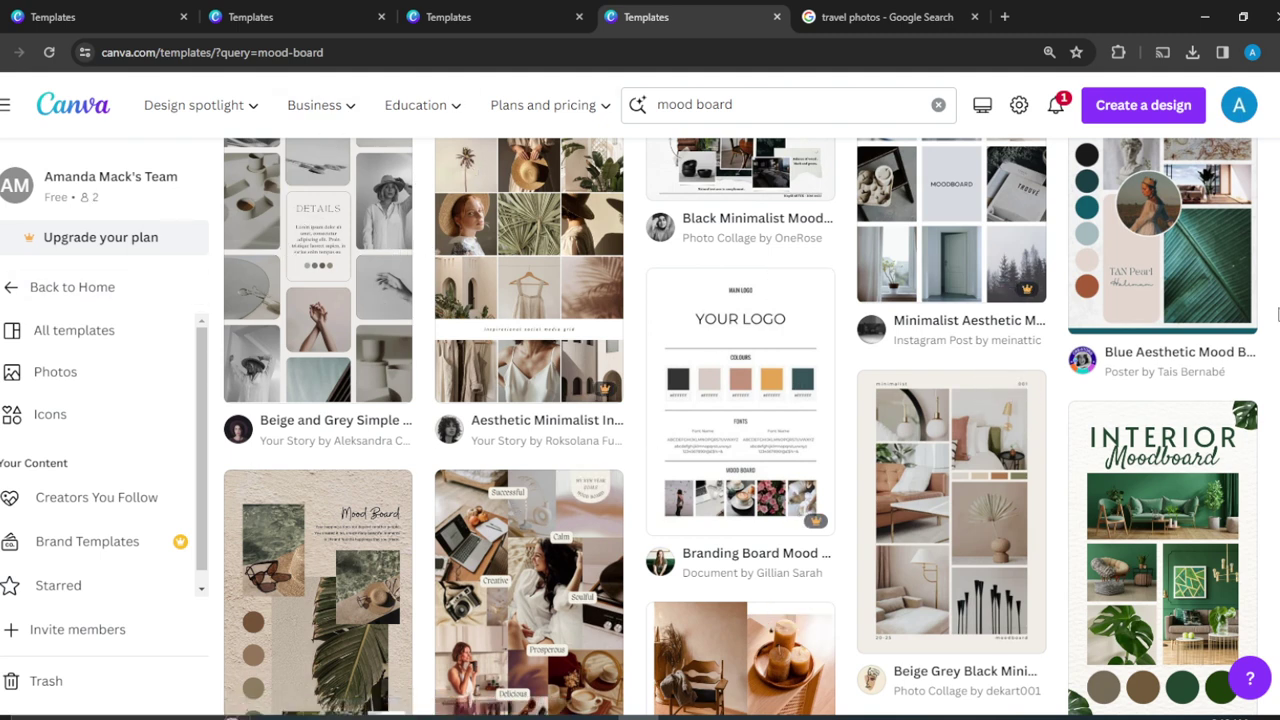
scroll(1275, 95, up, 2)
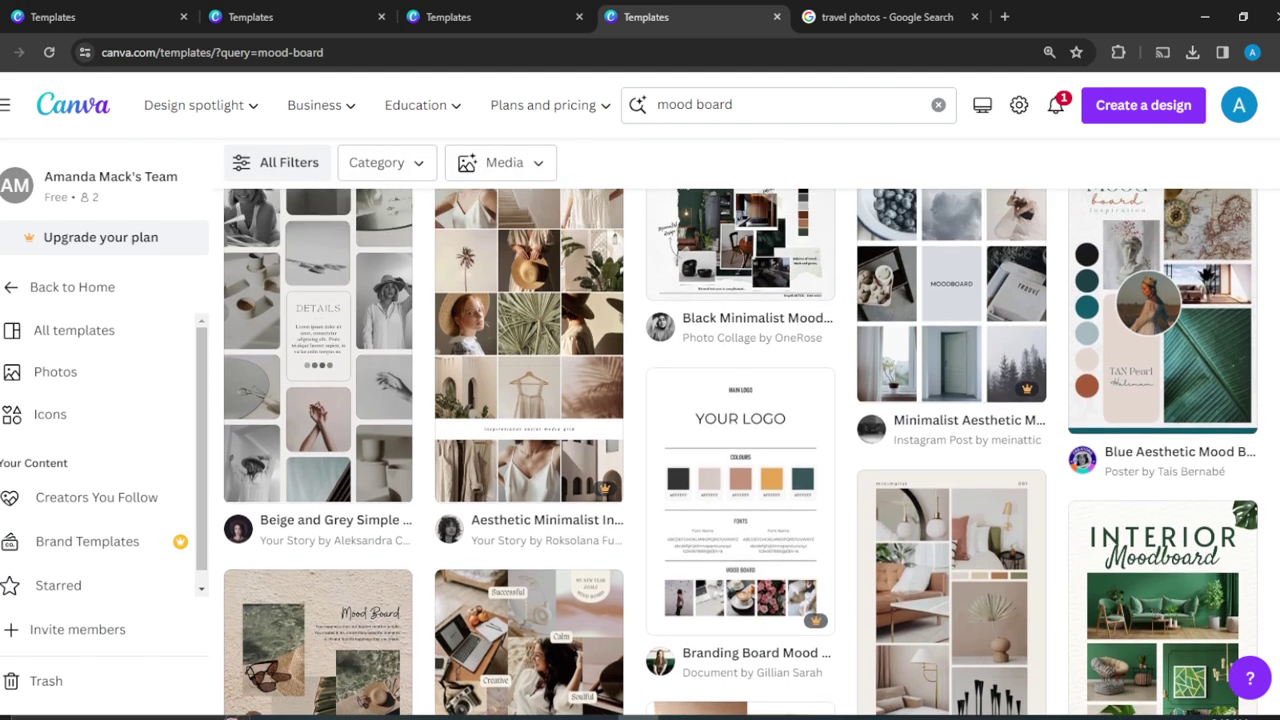
scroll(980, 620, up, 1)
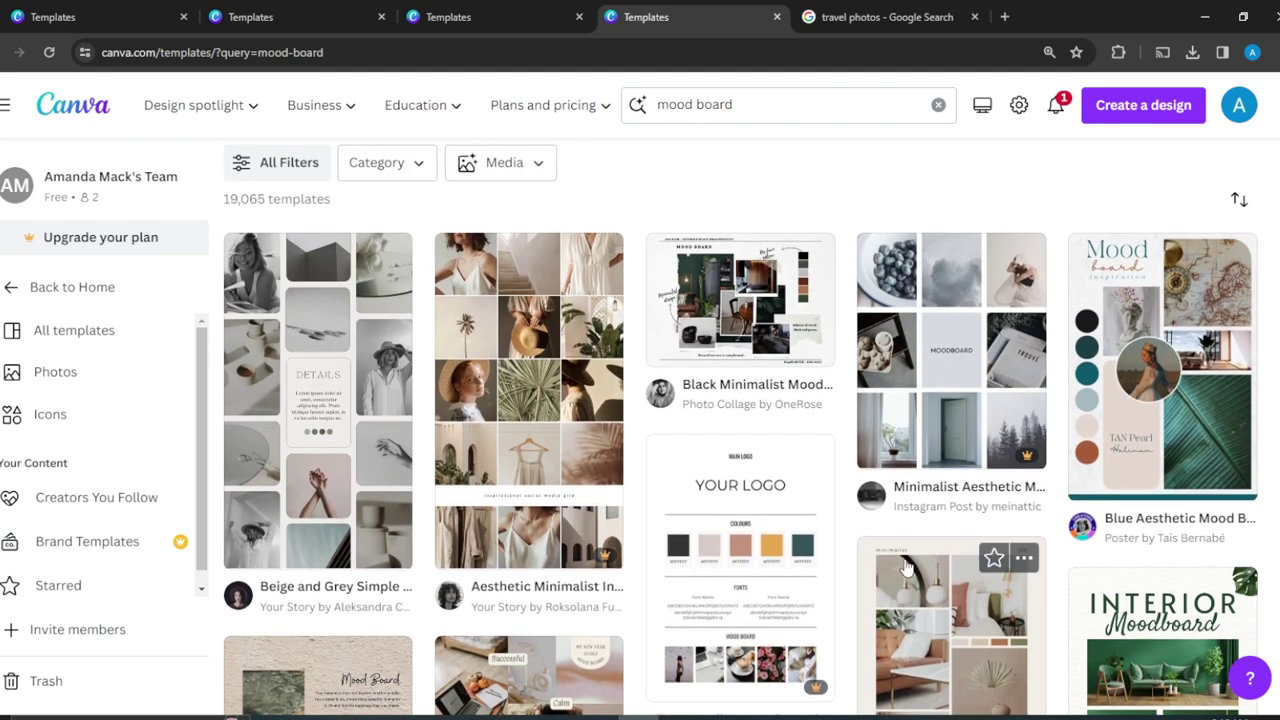
click(1195, 425)
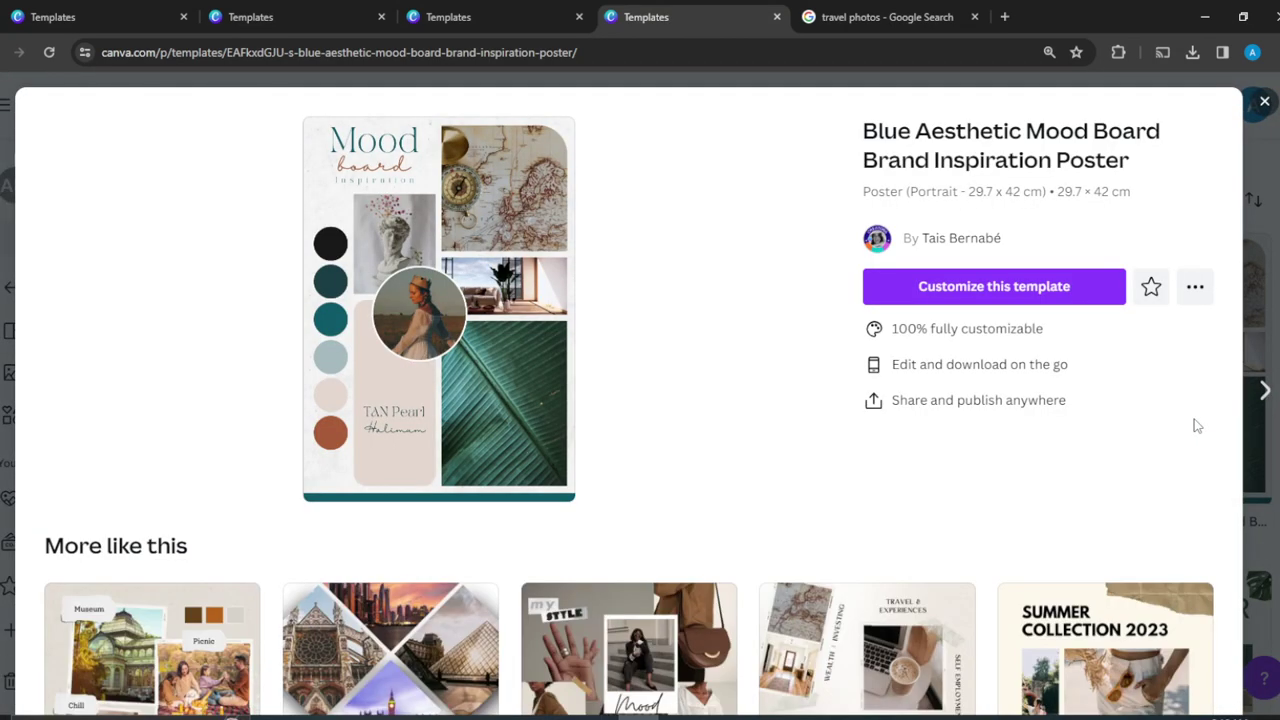
click(970, 286)
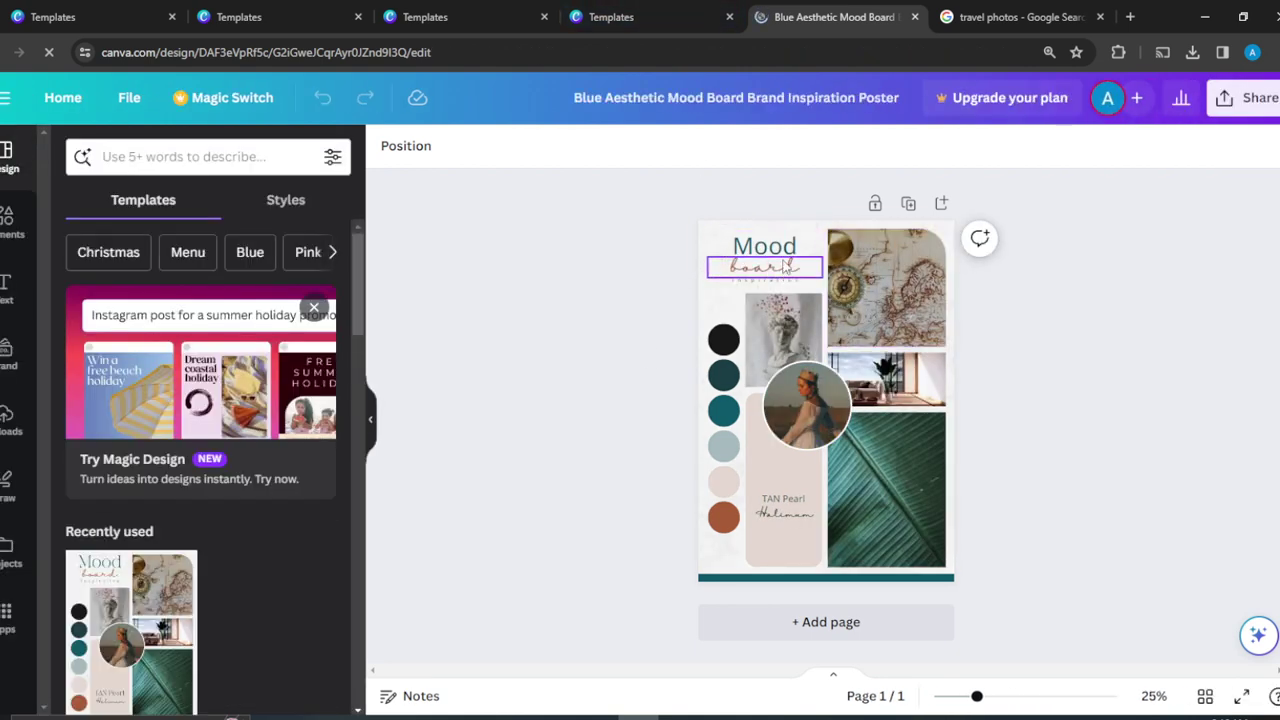
- Replace the poster's heading word "Mood" with "Book" and the script word "board" beneath it with "Mood"
click(790, 246)
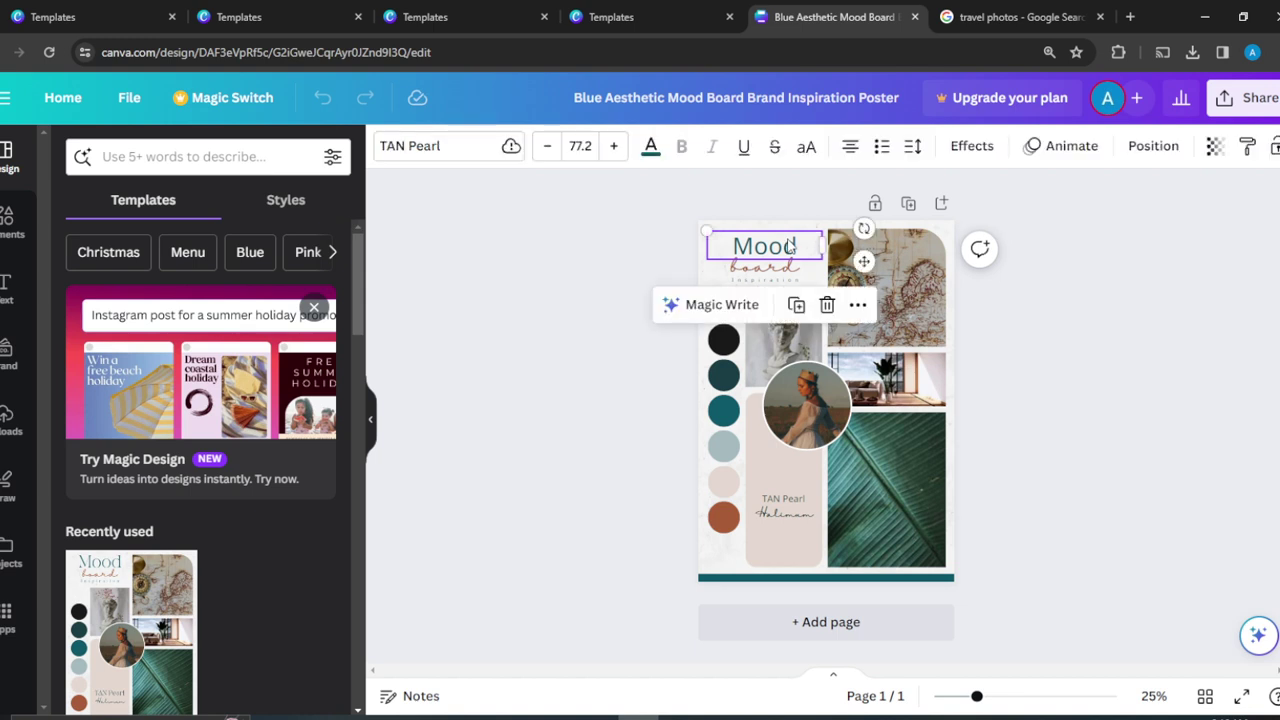
double_click(790, 246)
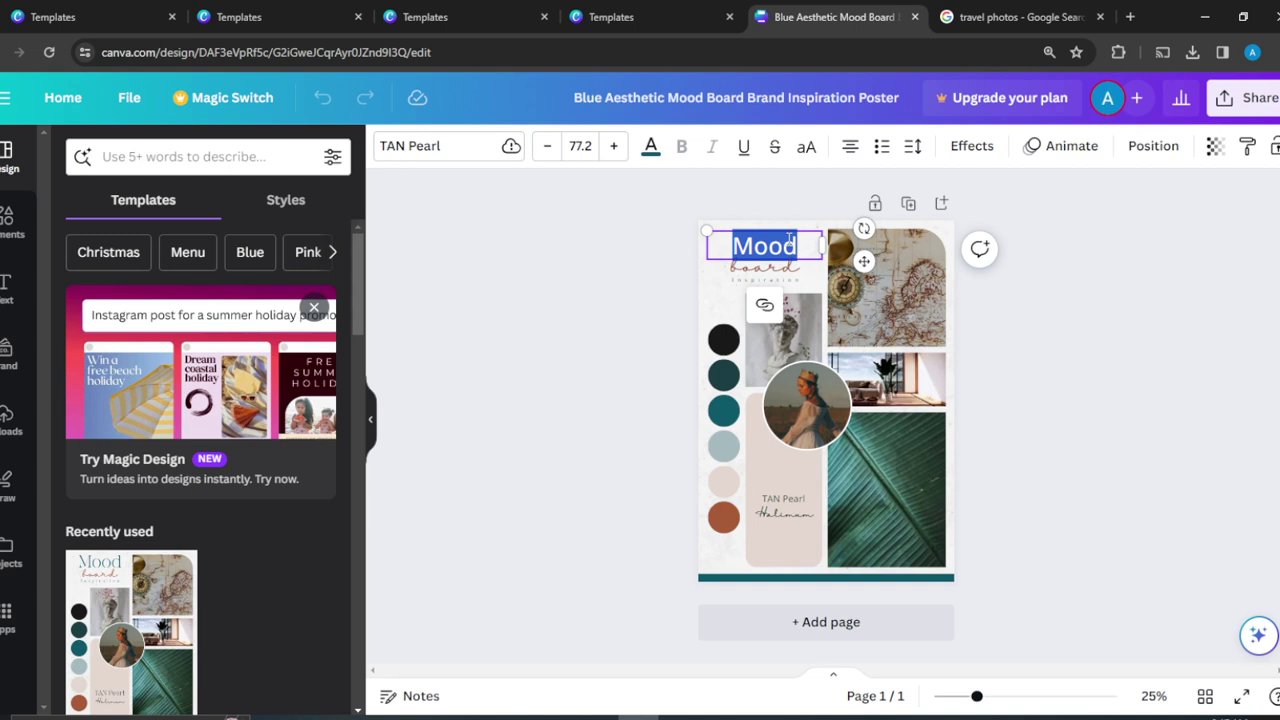
text(Book)
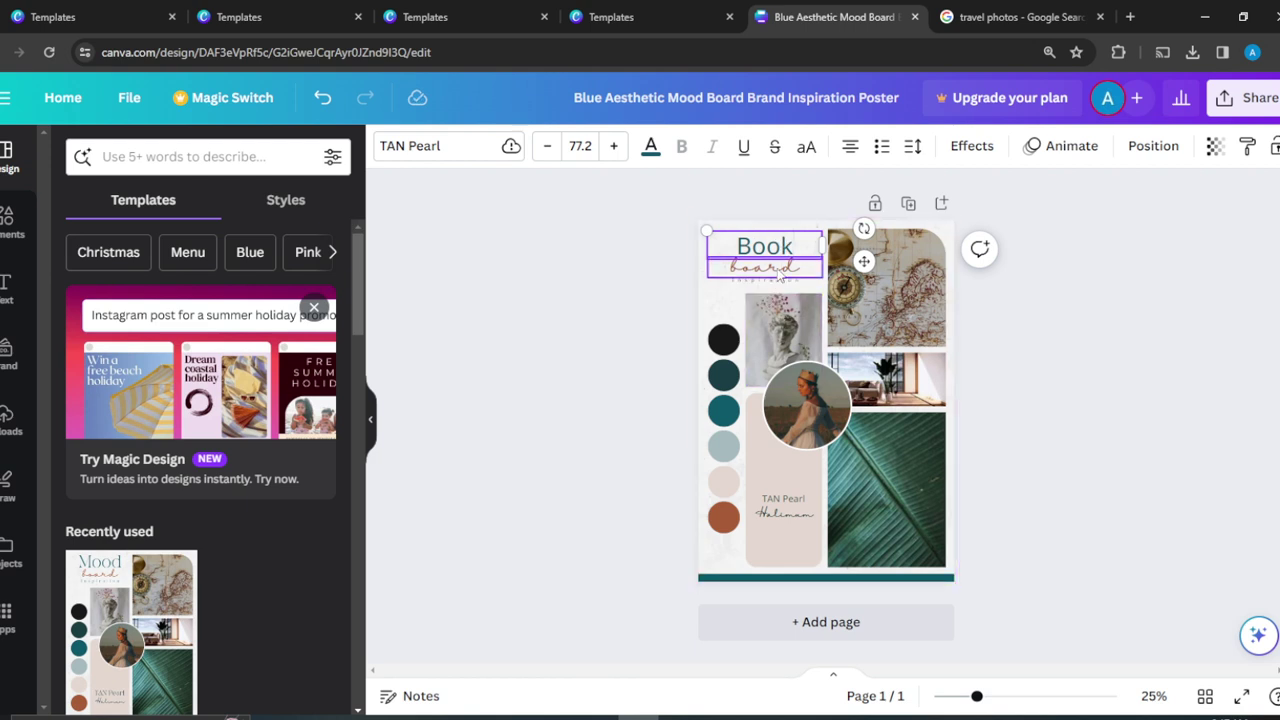
click(781, 270)
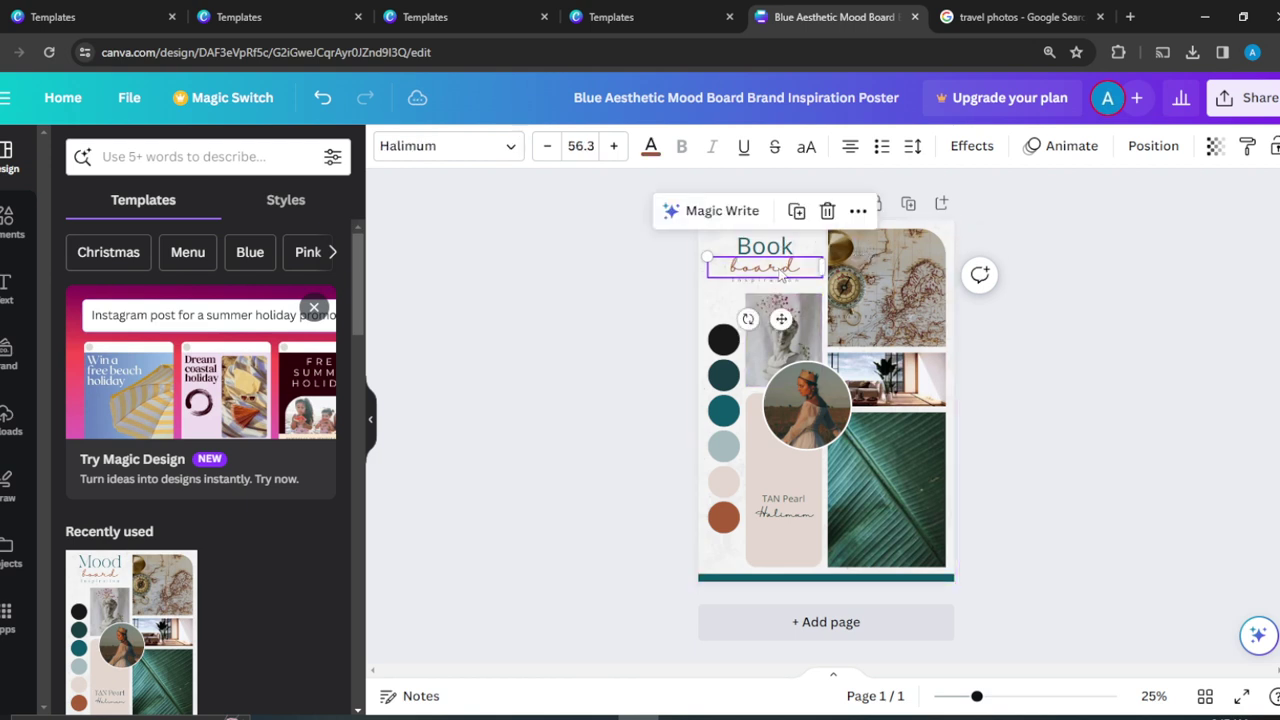
click(779, 268)
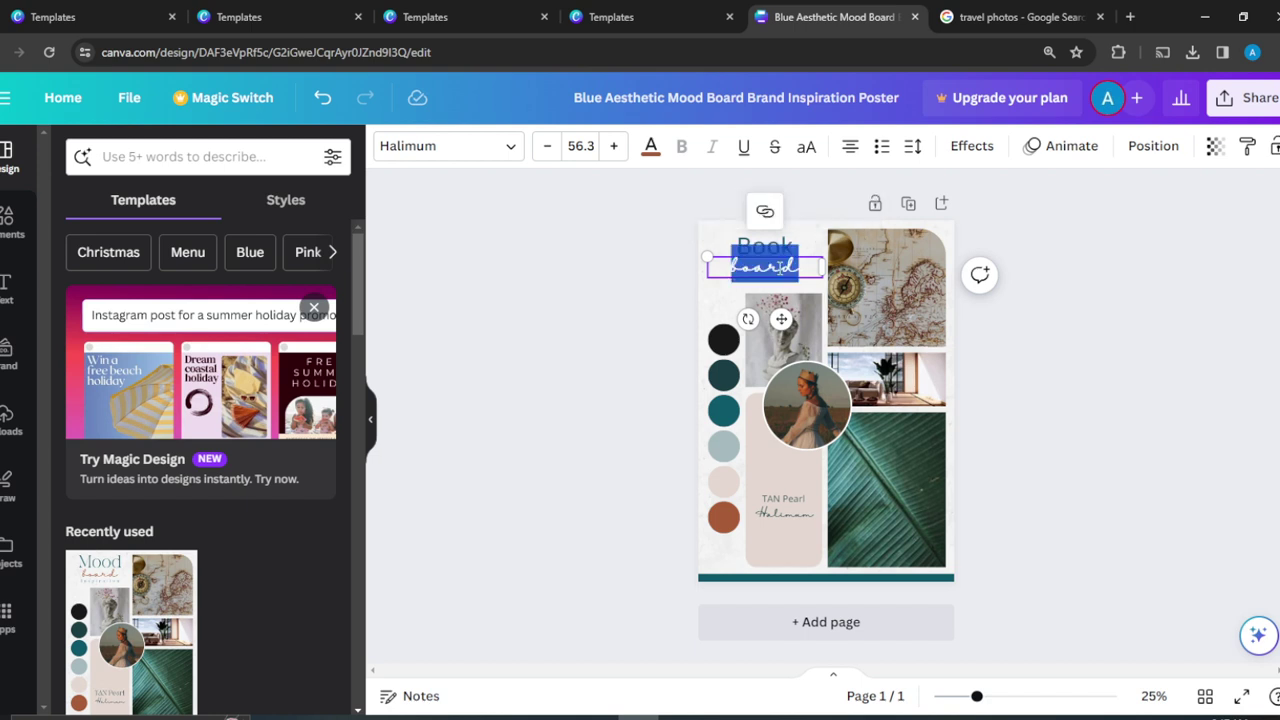
text(Mood)
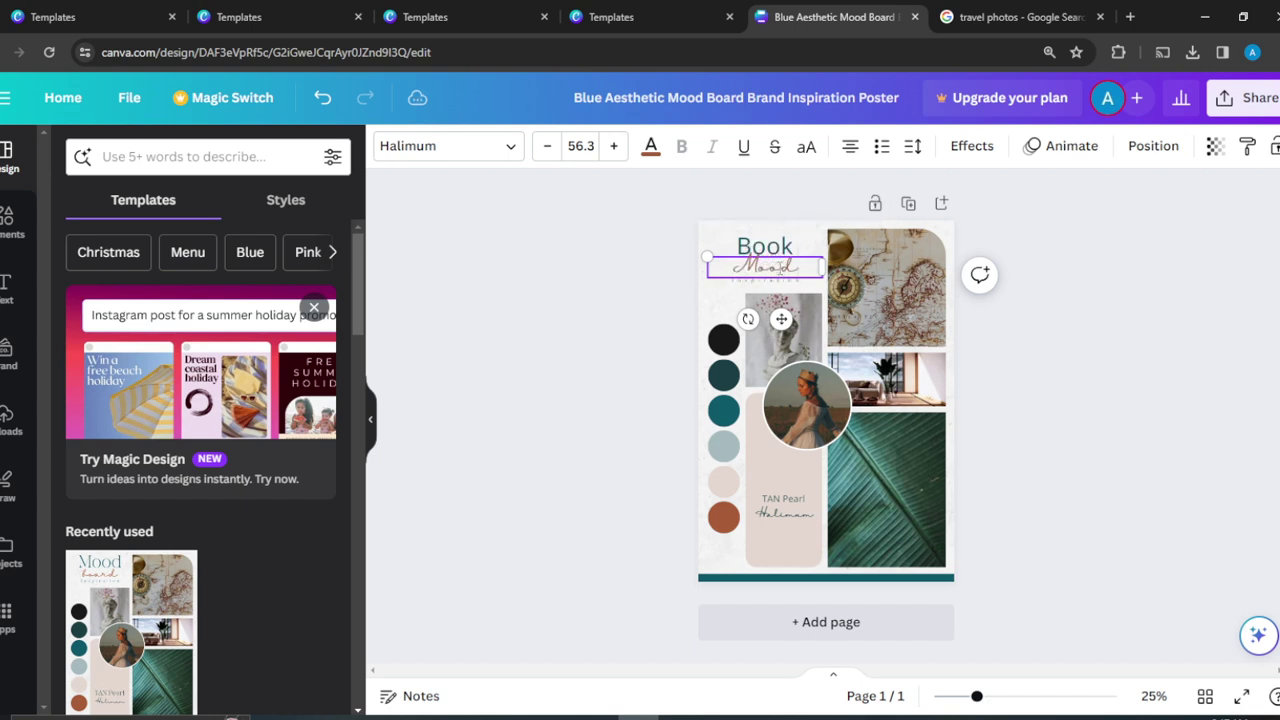
click(1062, 304)
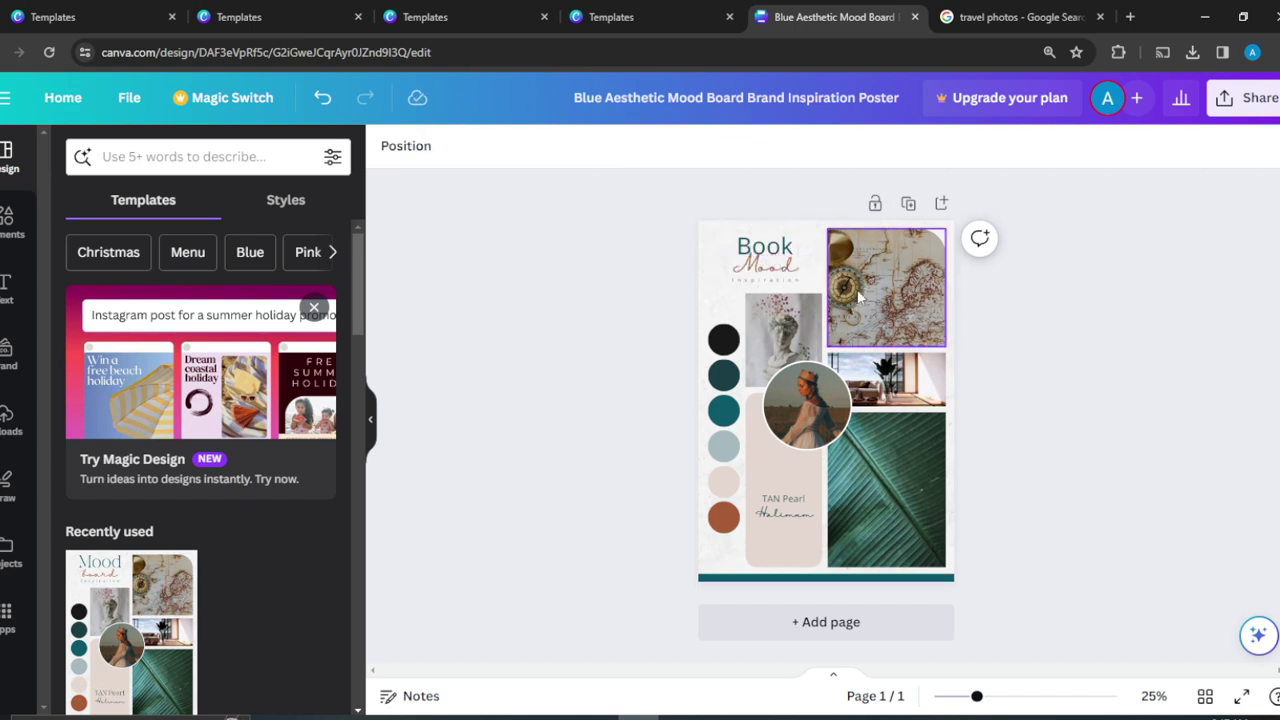
- Replace the small "Inspiration" subtitle under the heading with the person's full name
click(790, 281)
double_click(790, 281)
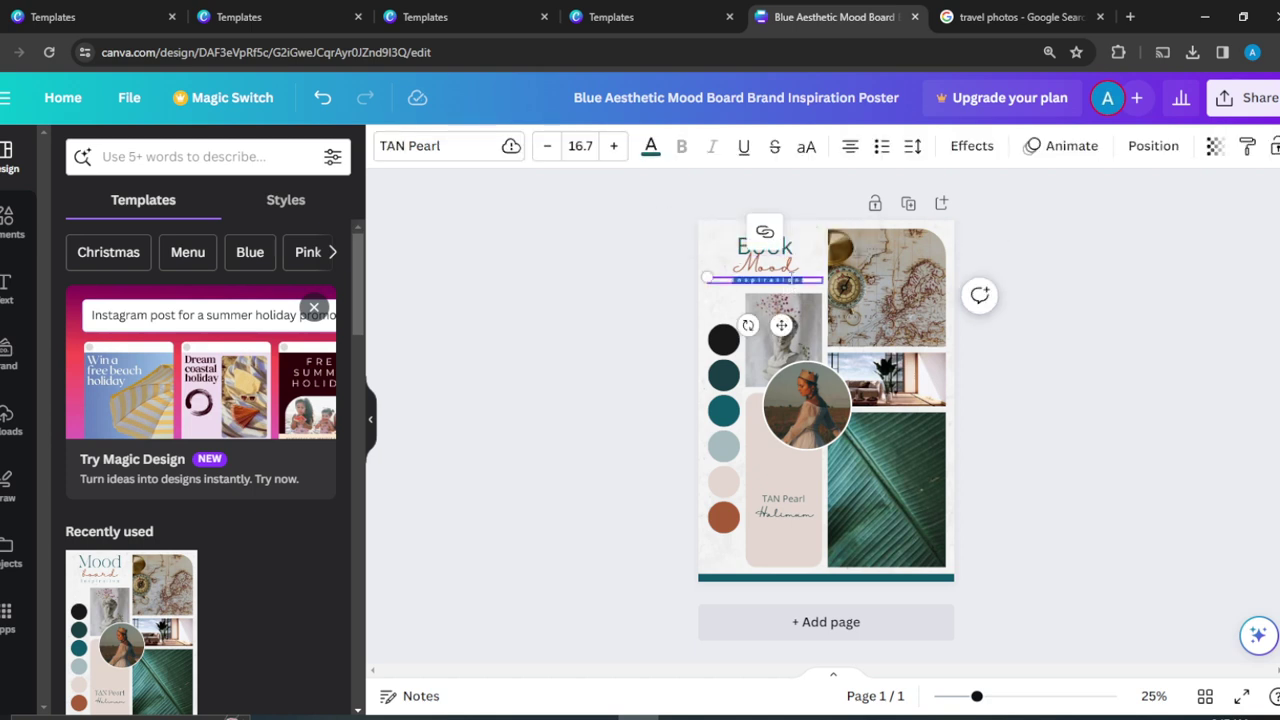
key(BackSpace)
text(travel)
click(1035, 342)
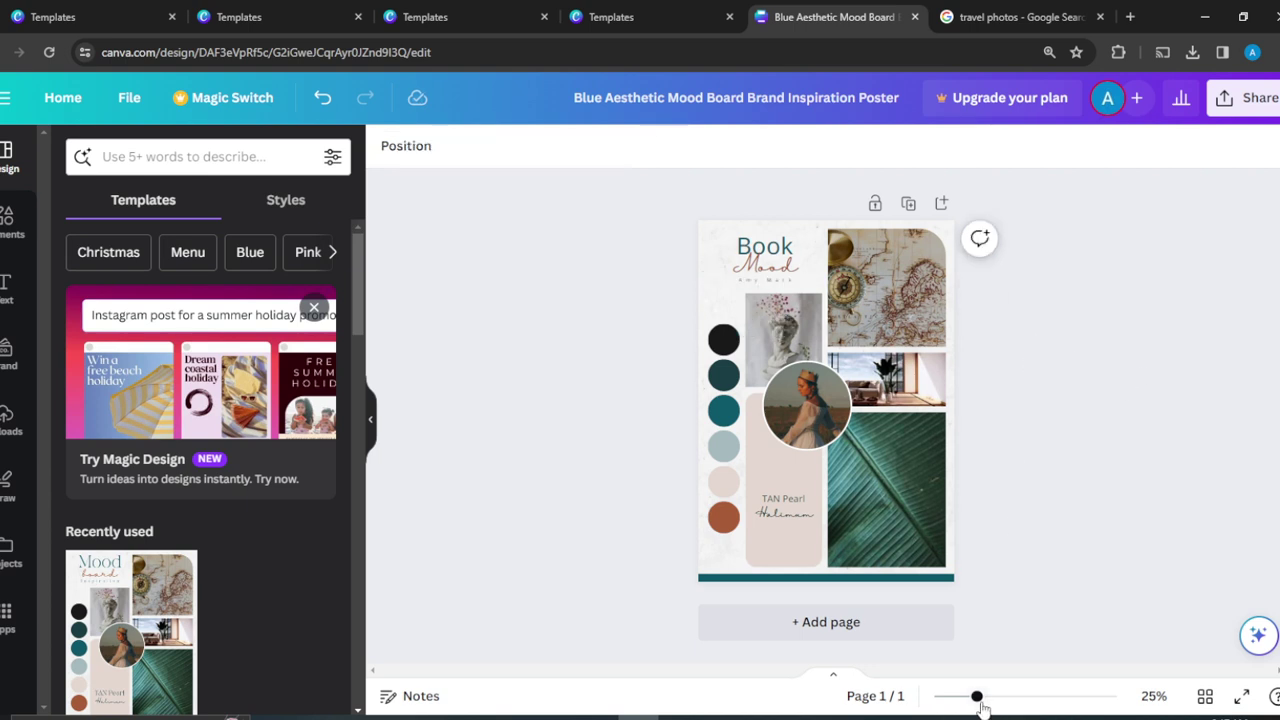
- Replace the map and compass photo with the uploaded "Effective Study of the Word (1)" book cover
drag(981, 704, 1008, 705)
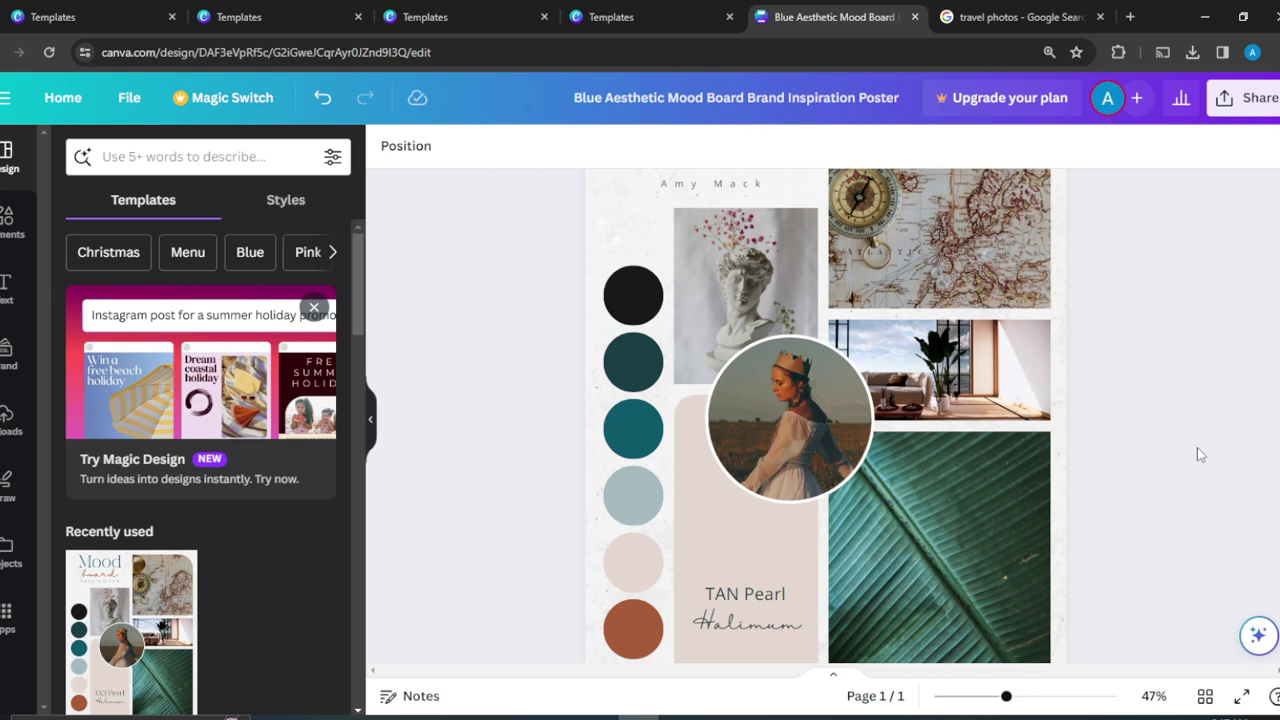
scroll(1150, 422, up, 2)
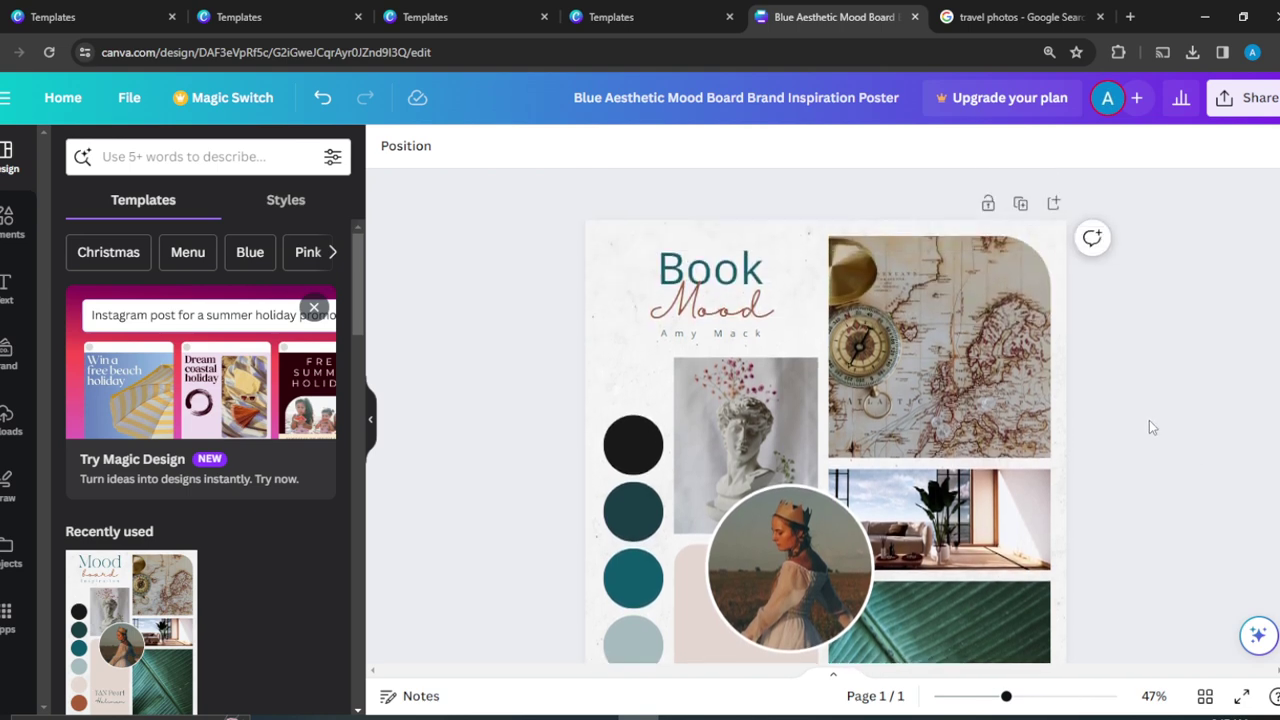
scroll(1149, 427, down, 2)
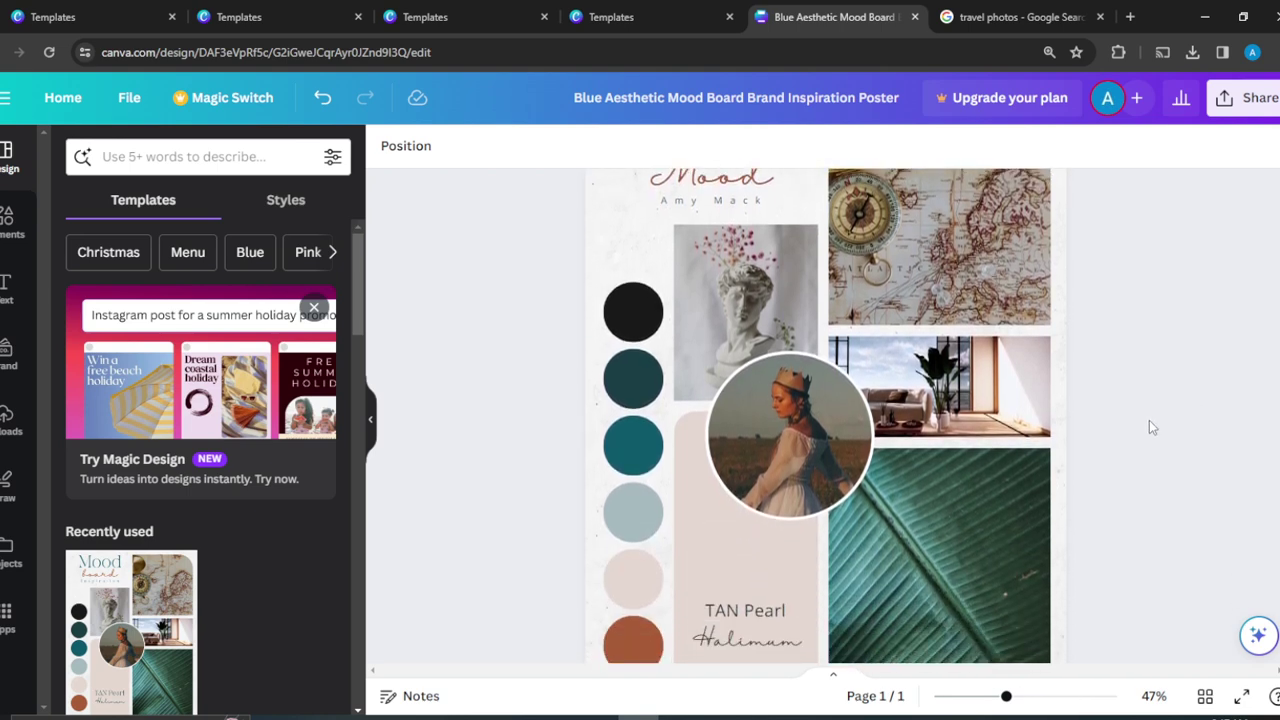
scroll(1149, 427, up, 1)
click(929, 240)
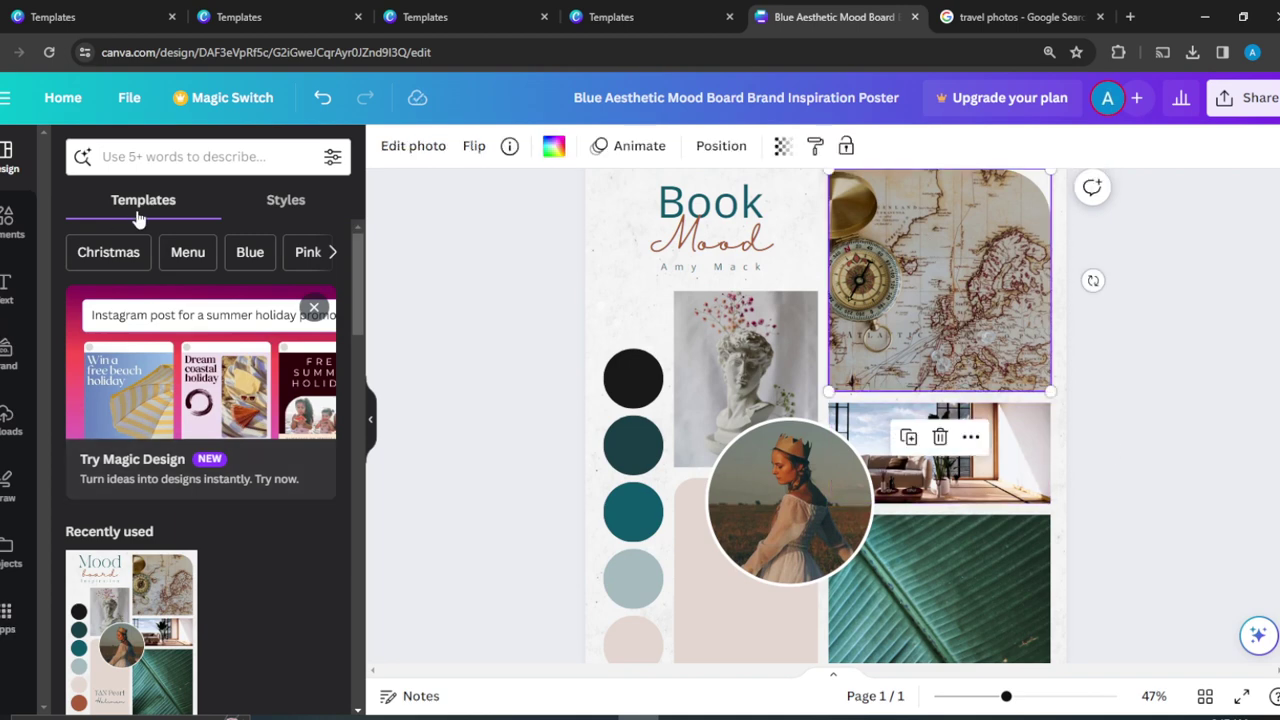
click(6, 415)
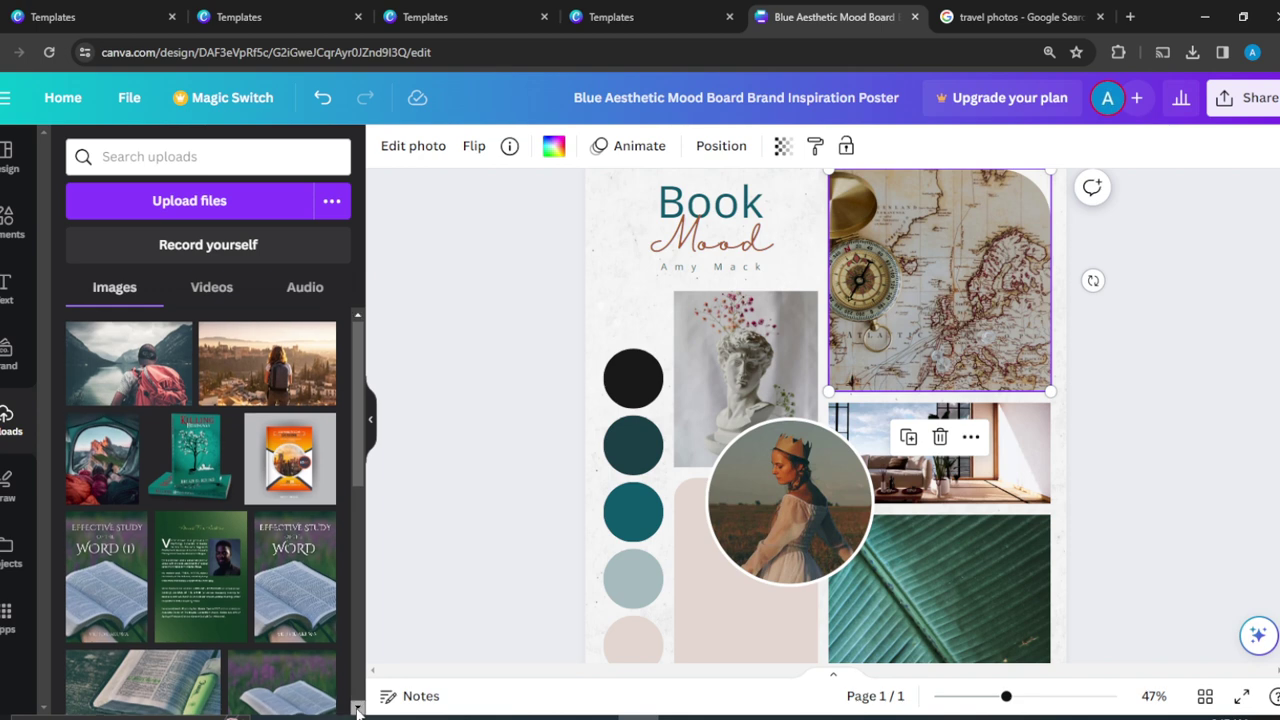
scroll(240, 380, down, 1)
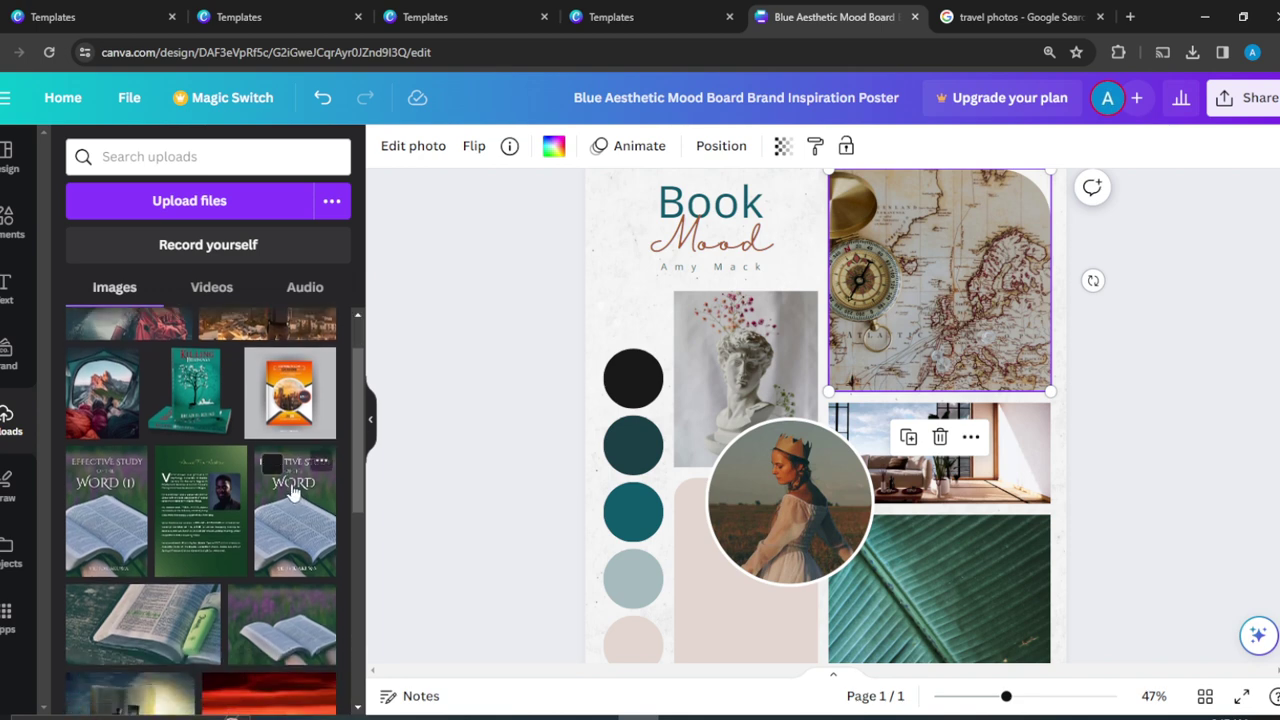
drag(292, 490, 305, 528)
drag(105, 522, 921, 218)
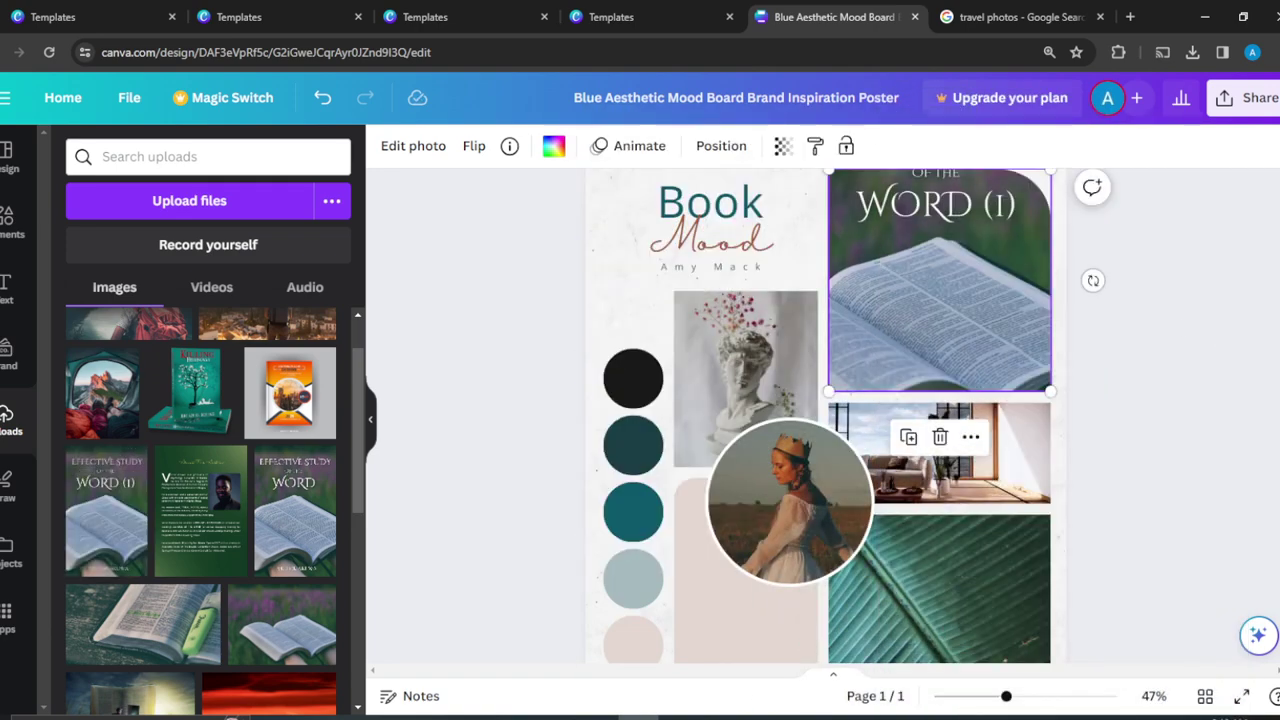
click(1265, 320)
- Shift the "Effective Study of the Word (1)" cover down inside its frame to bring its full title into the crop
scroll(1265, 320, up, 1)
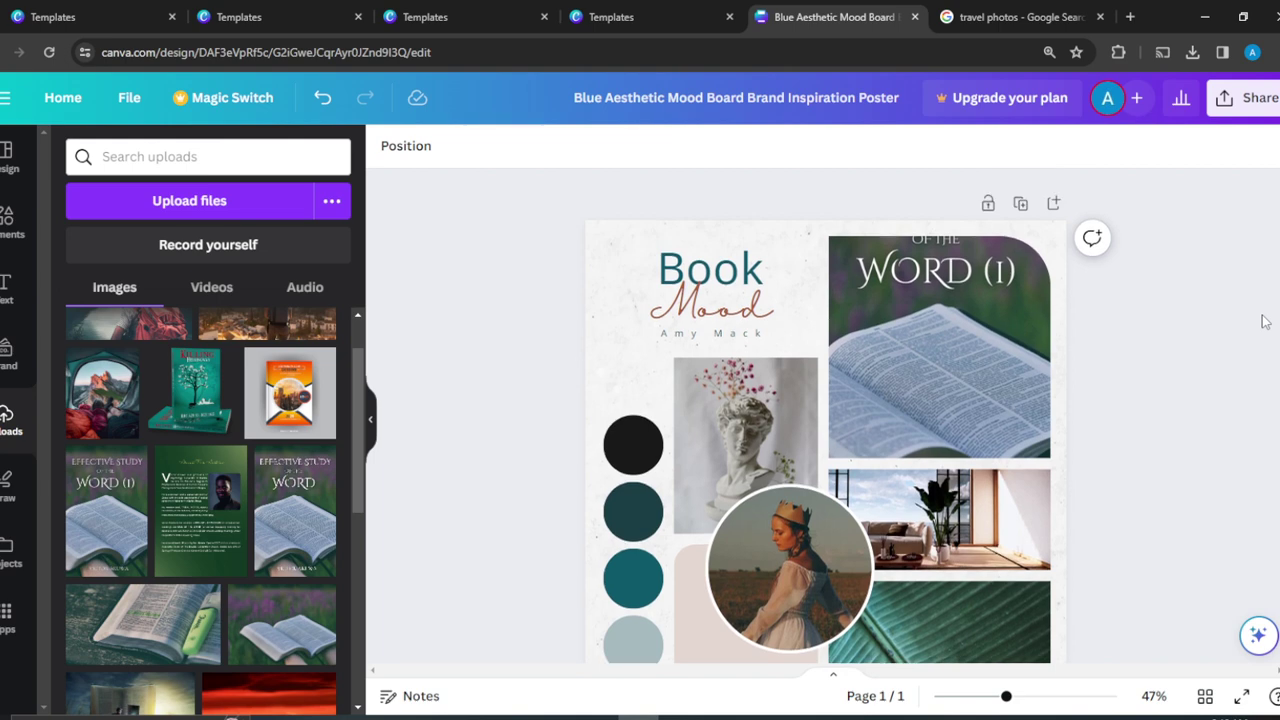
click(926, 321)
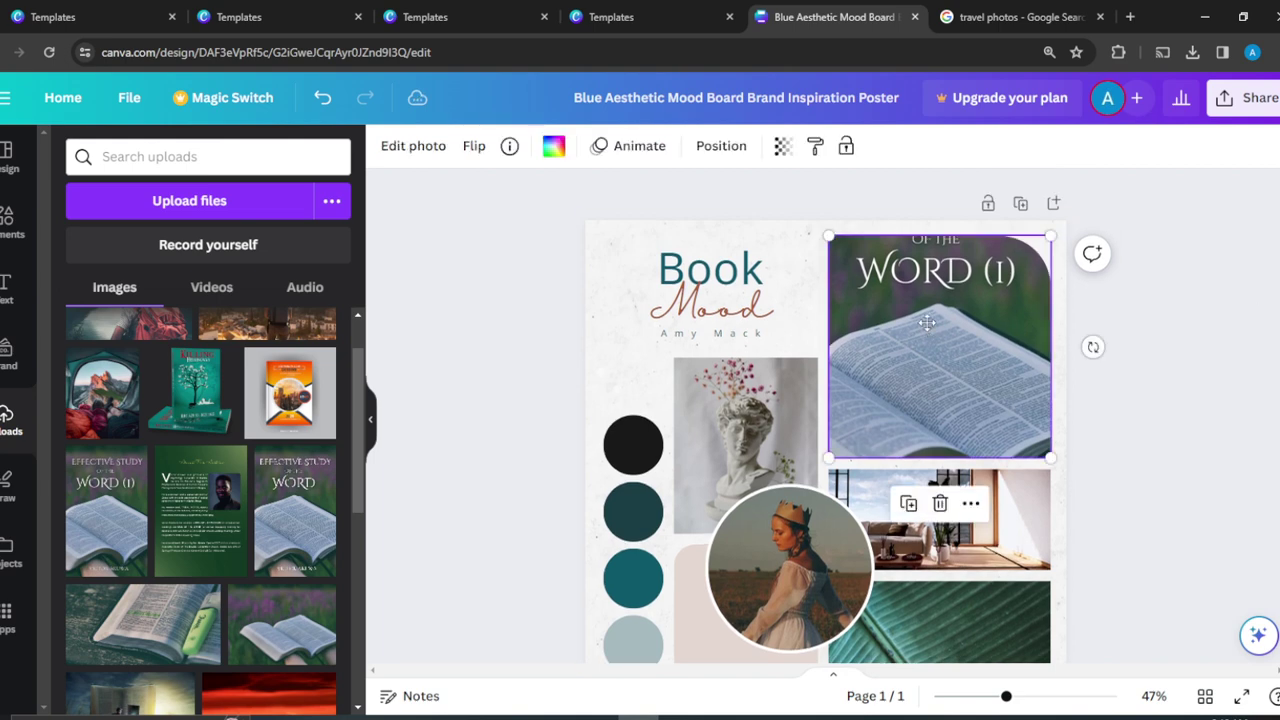
double_click(927, 322)
drag(927, 324, 935, 433)
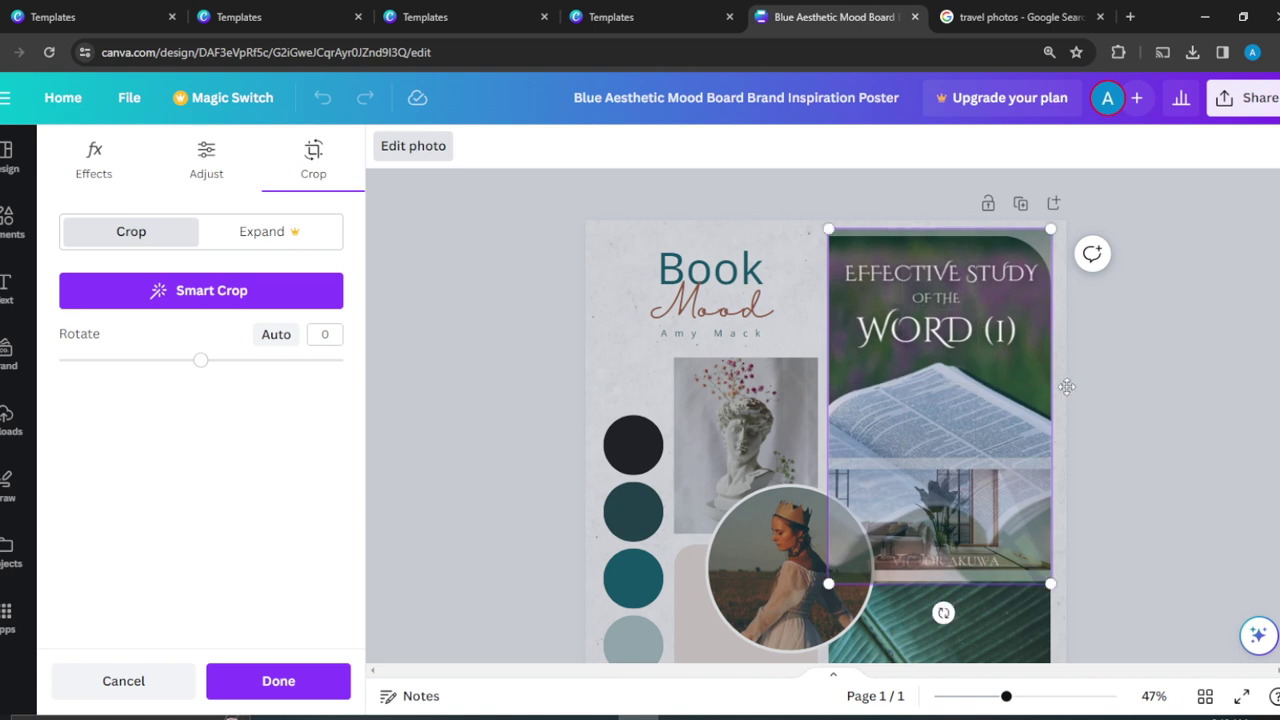
click(1200, 353)
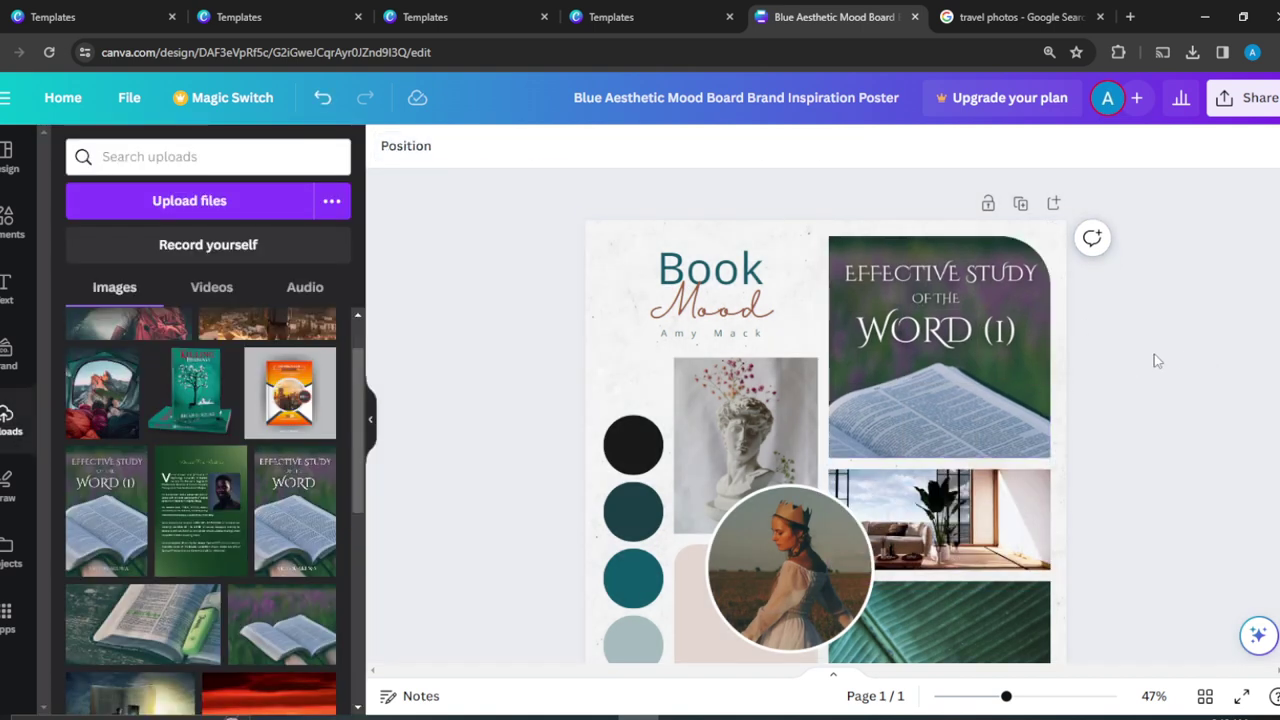
- Replace the large green leaf photo with the uploaded "Jehovah Rapha" book cover
scroll(1238, 360, down, 5)
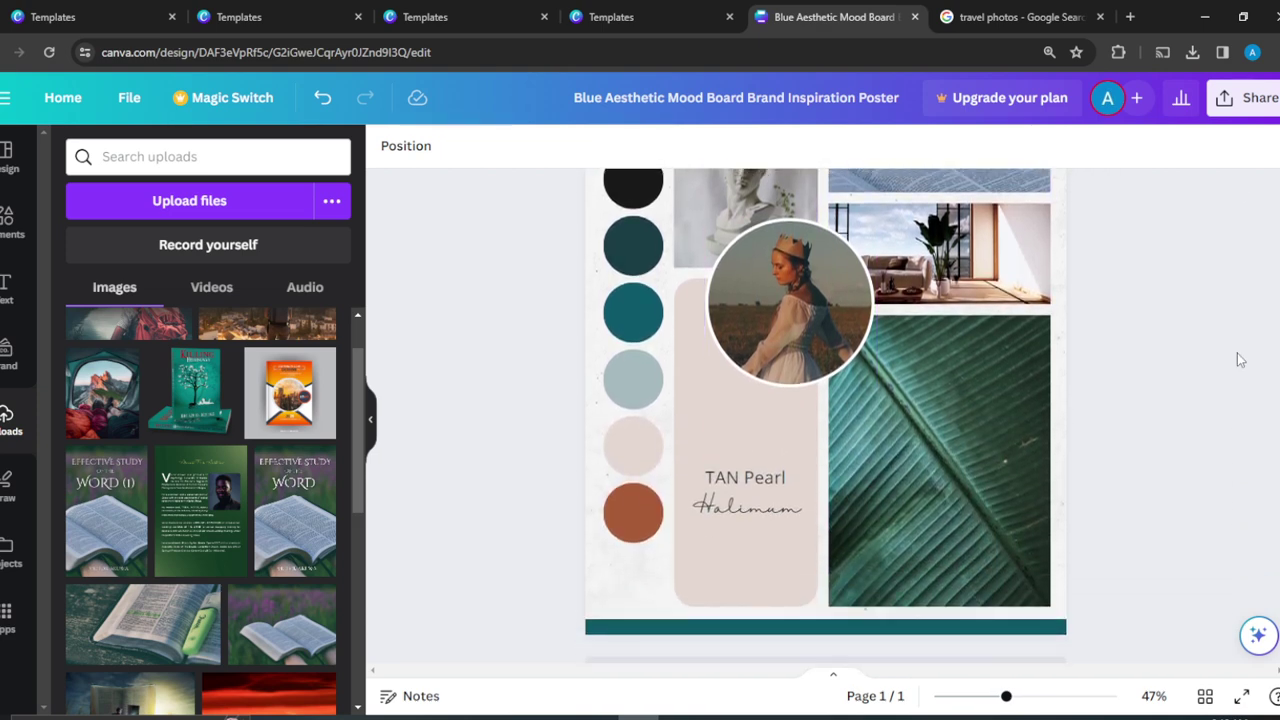
click(942, 450)
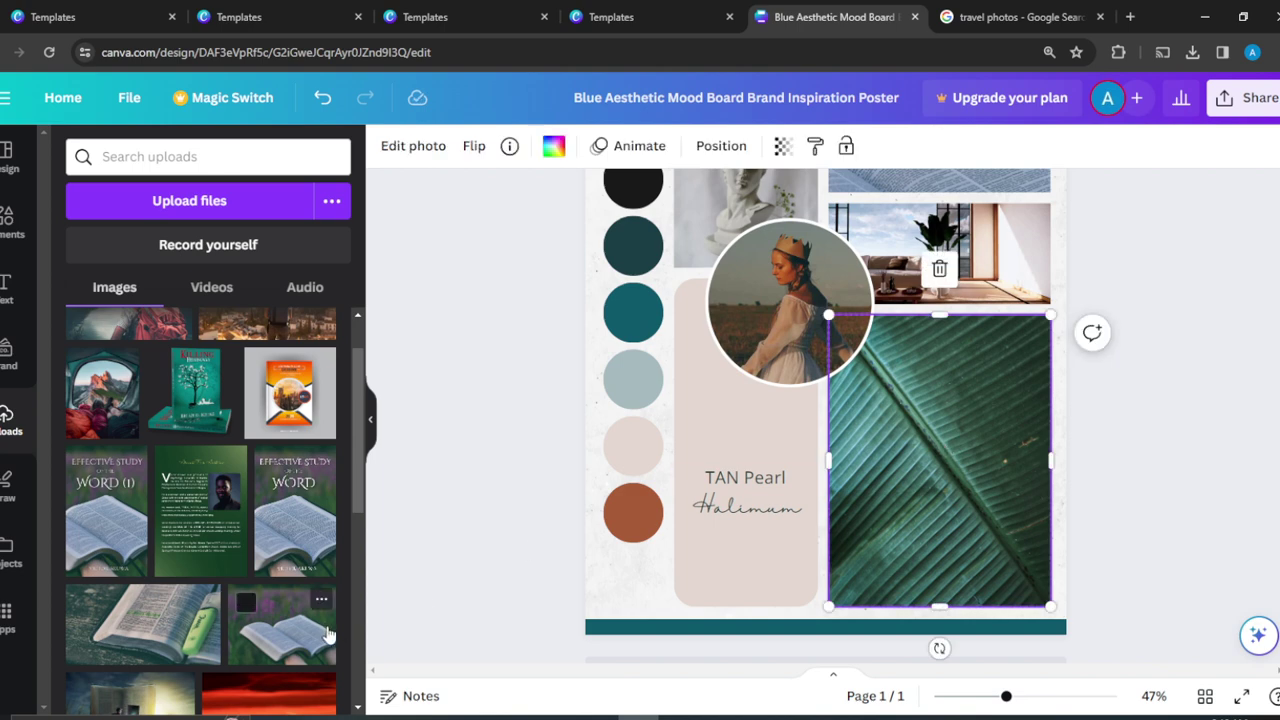
scroll(357, 712, down, 3)
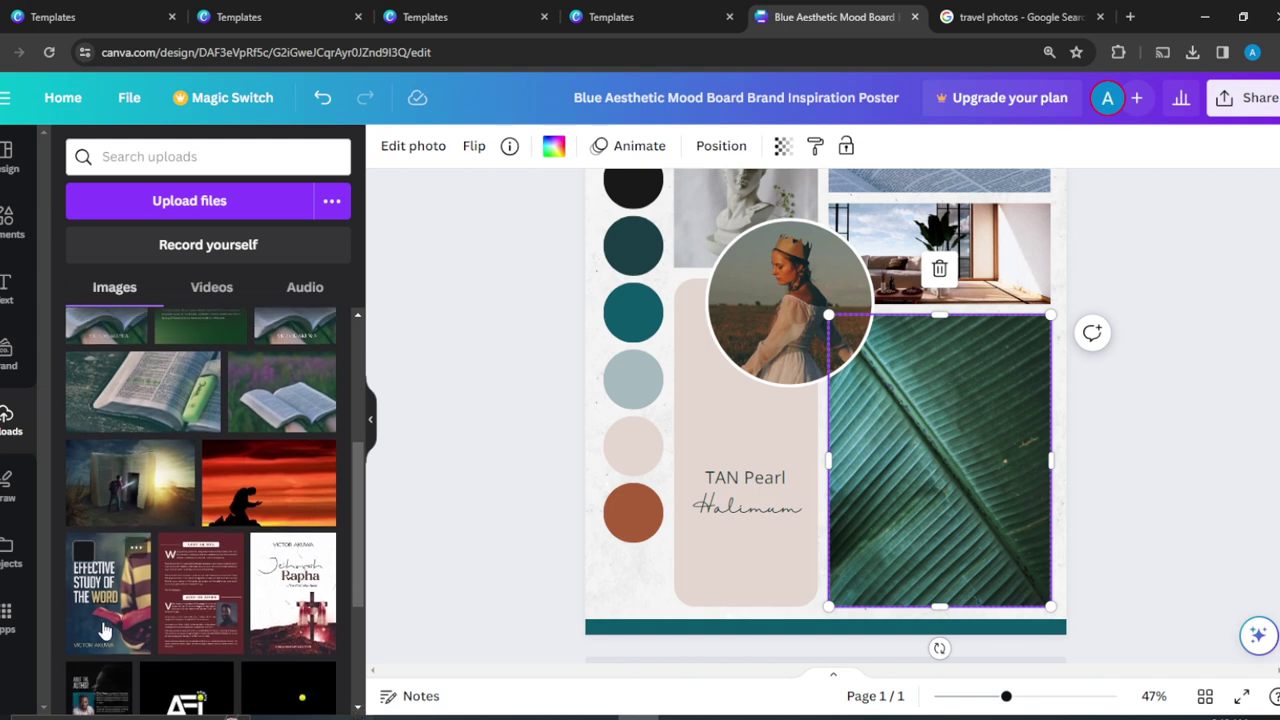
drag(292, 594, 913, 463)
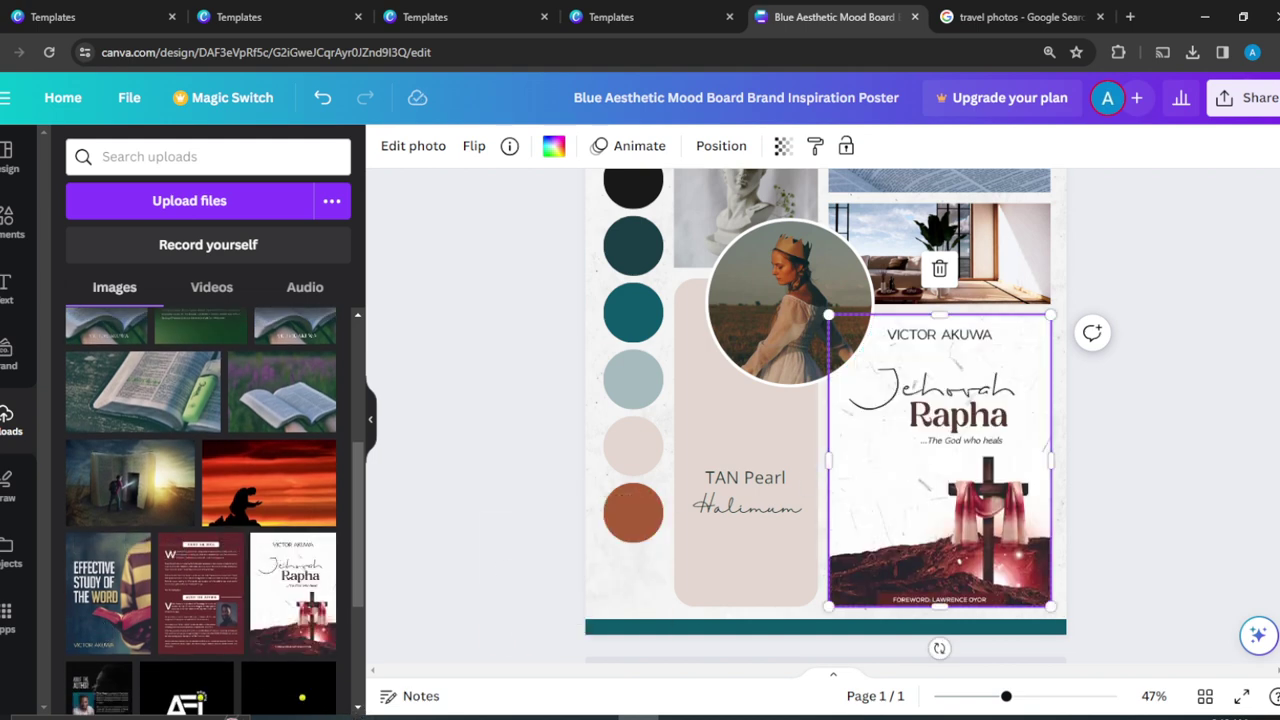
- Replace the living-room photo beneath the "Effective Study of the Word (1)" cover with the uploaded picture of a person at a glowing doorway
scroll(913, 463, up, 3)
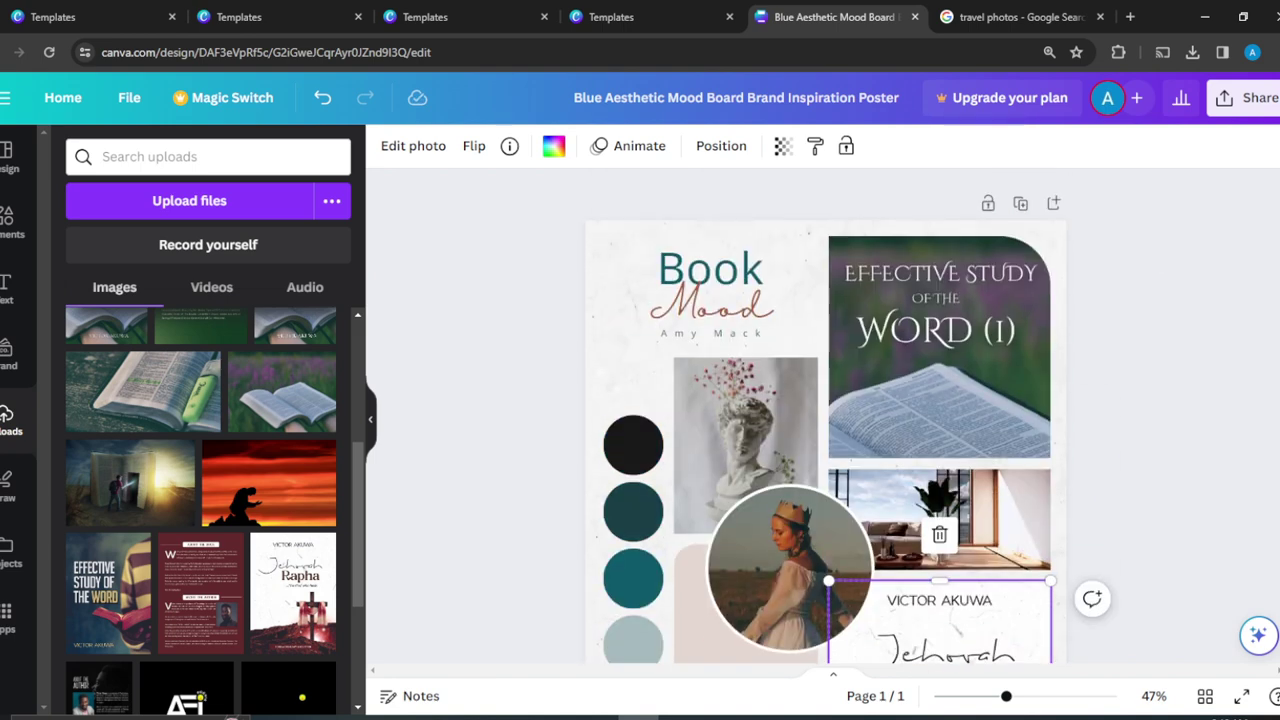
click(1107, 467)
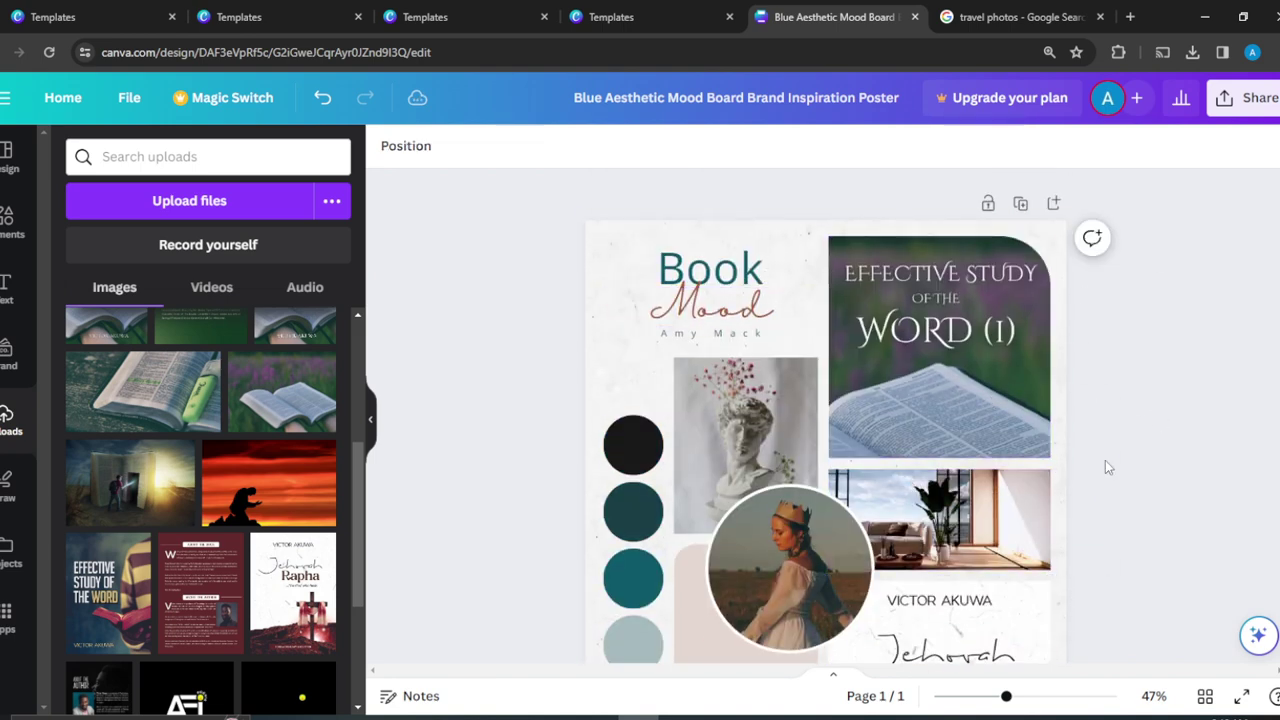
click(955, 515)
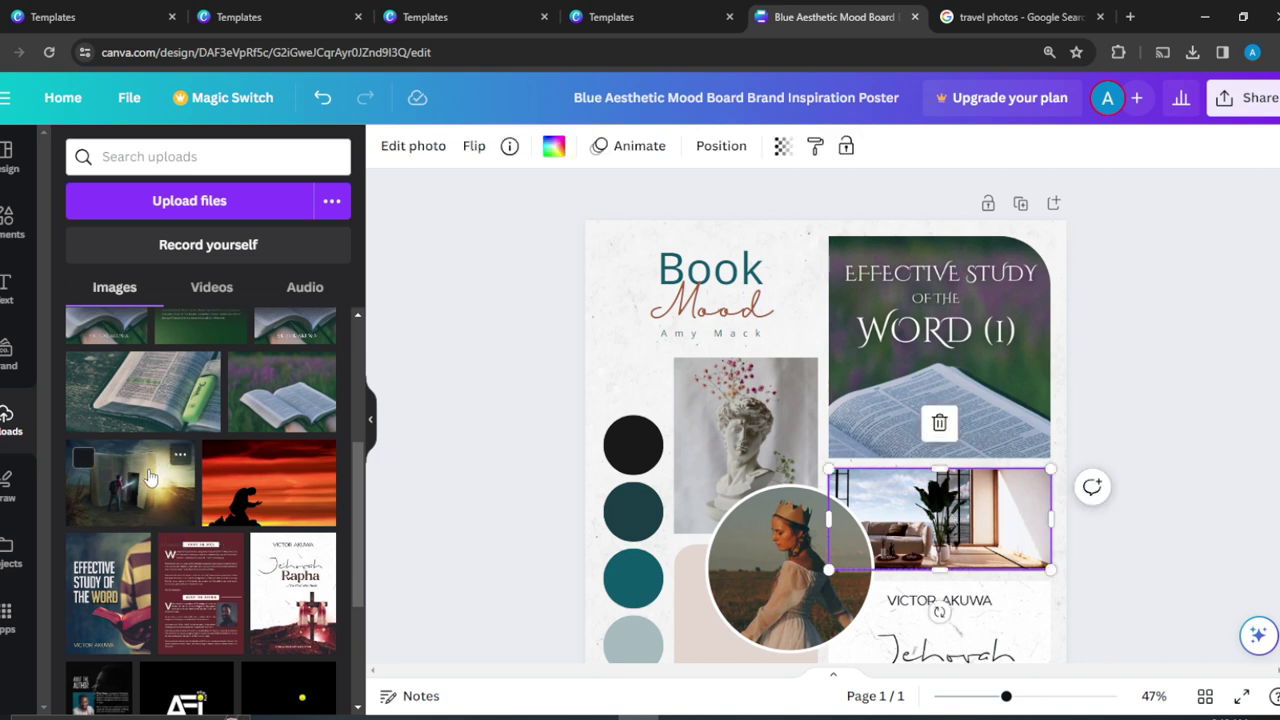
drag(148, 477, 960, 530)
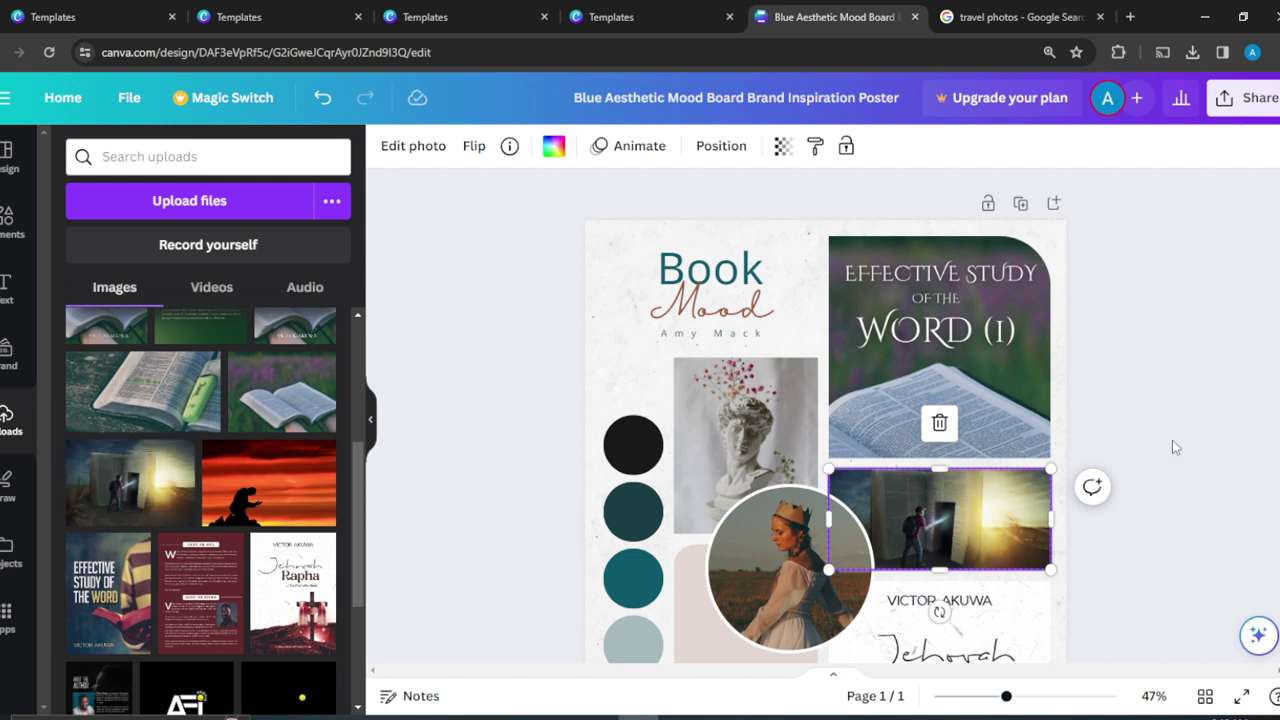
click(1157, 484)
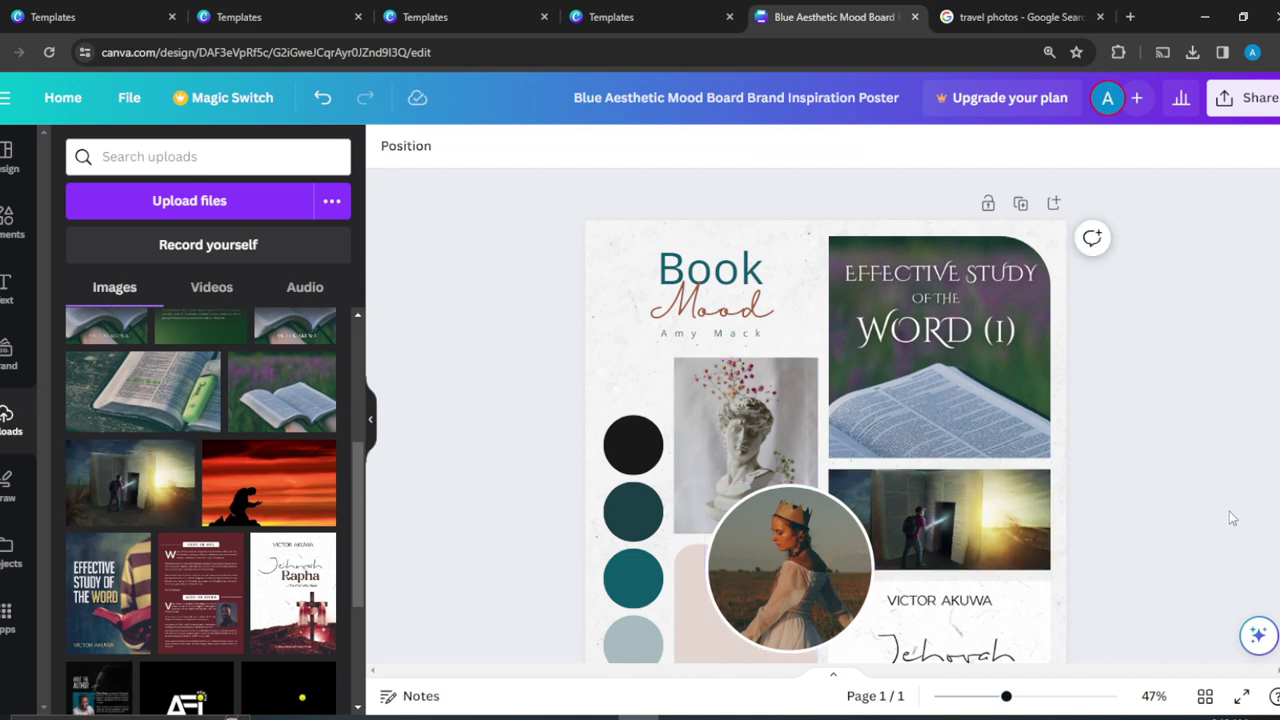
- Replace the statue photo under the heading with the uploaded open book on a purple flower field
scroll(1229, 511, down, 5)
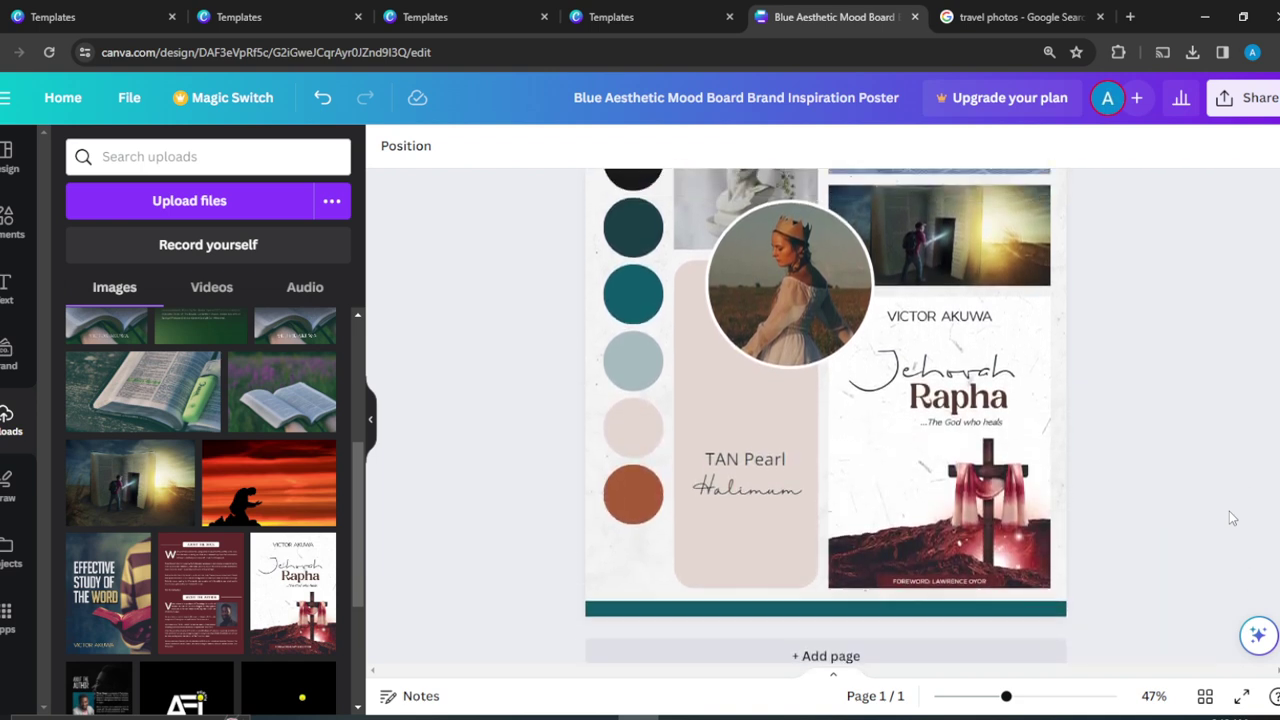
scroll(1229, 511, up, 5)
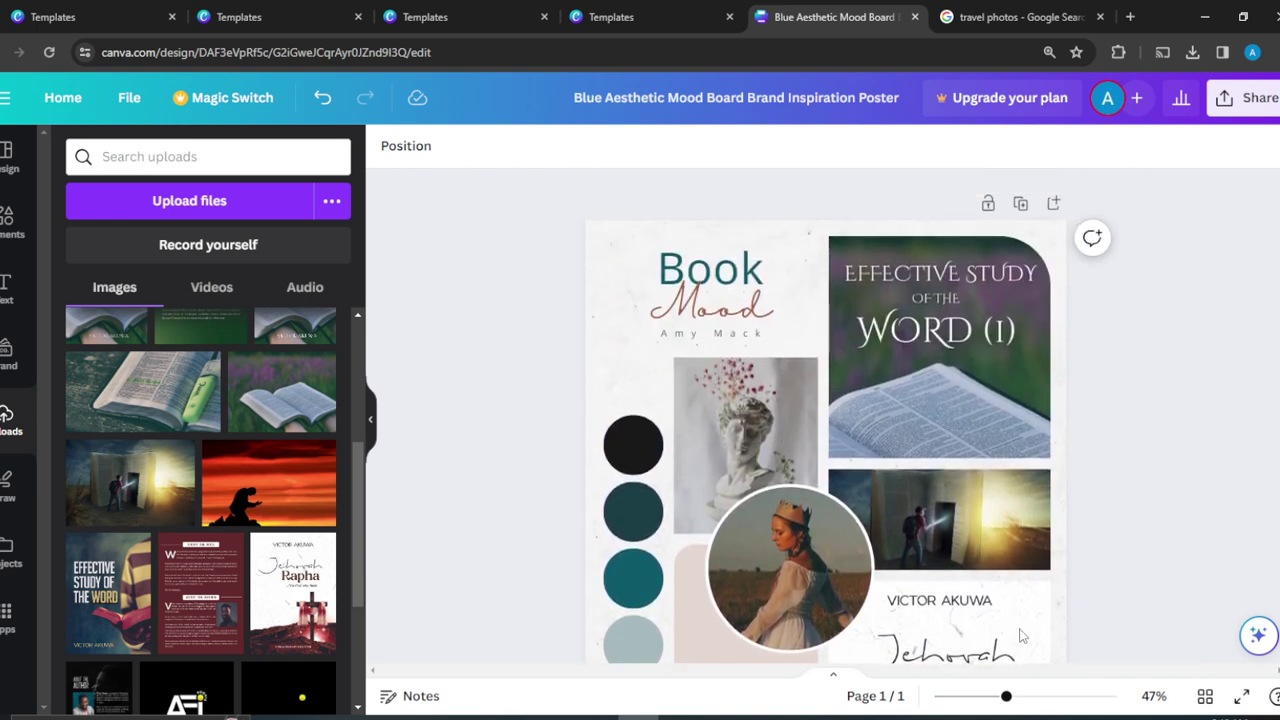
click(744, 396)
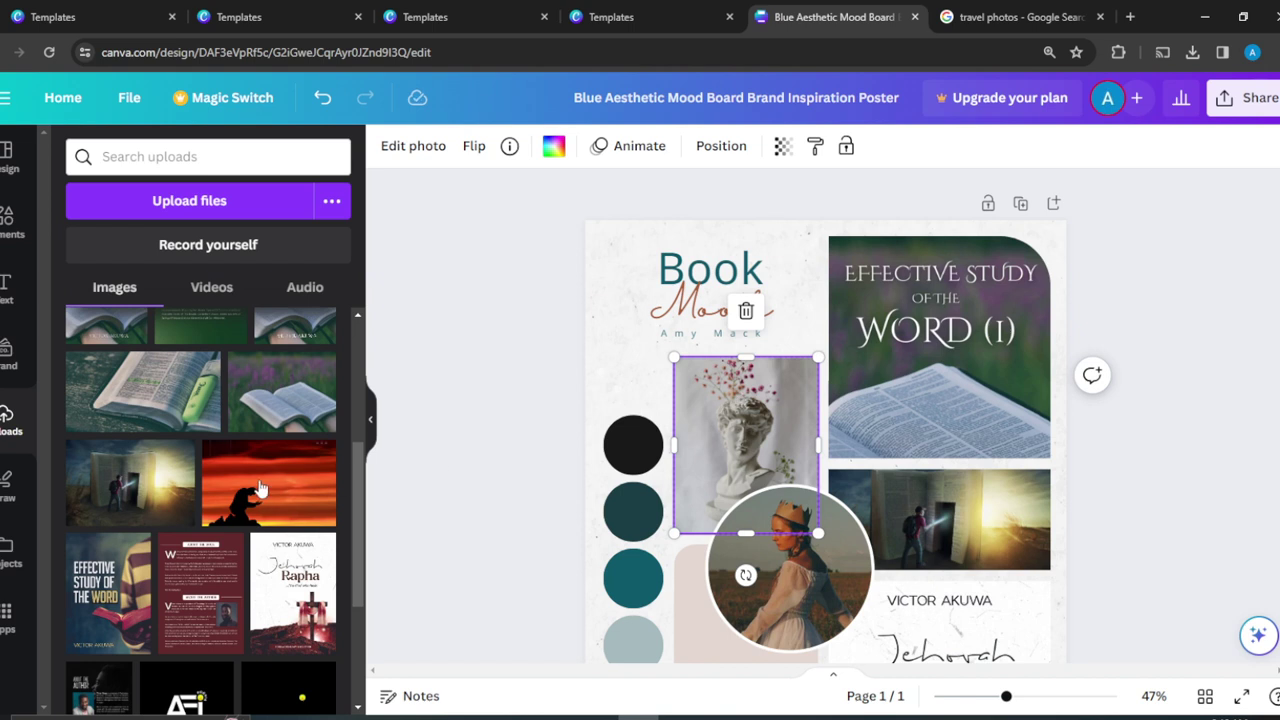
drag(282, 400, 708, 438)
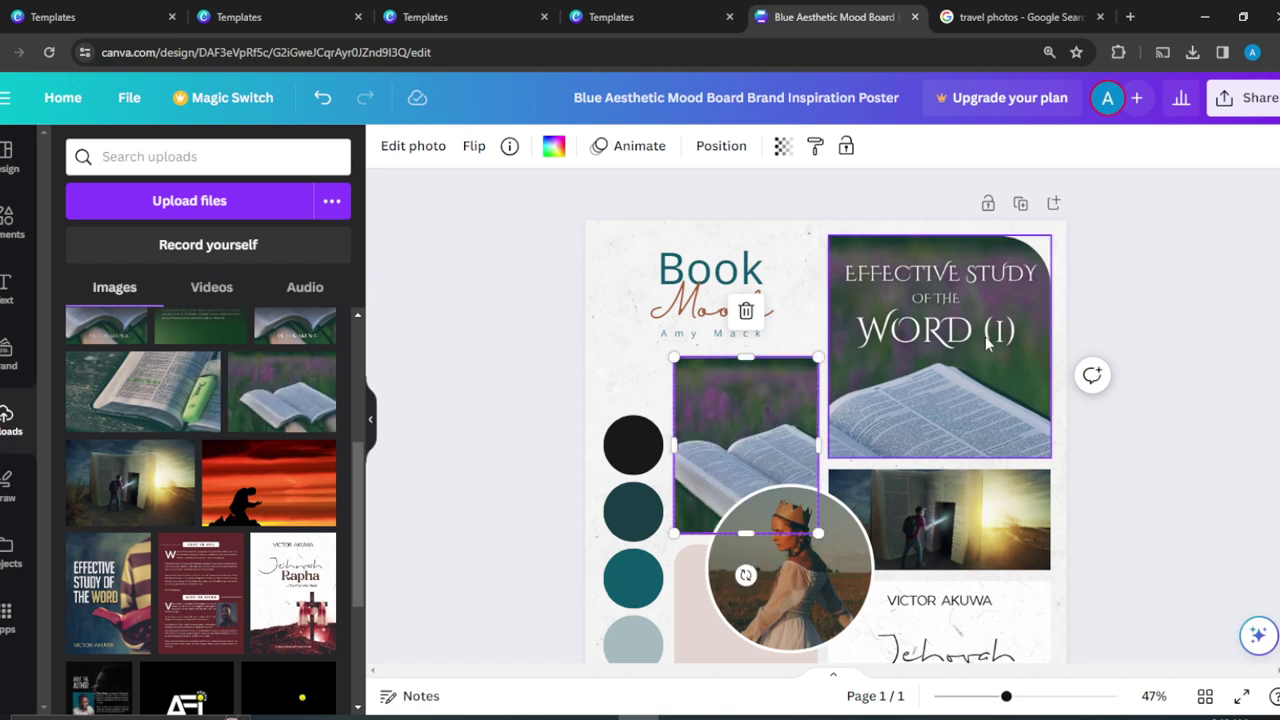
- Replace the circular portrait of the crowned woman with the uploaded photo of a backpacker overlooking a city
click(774, 578)
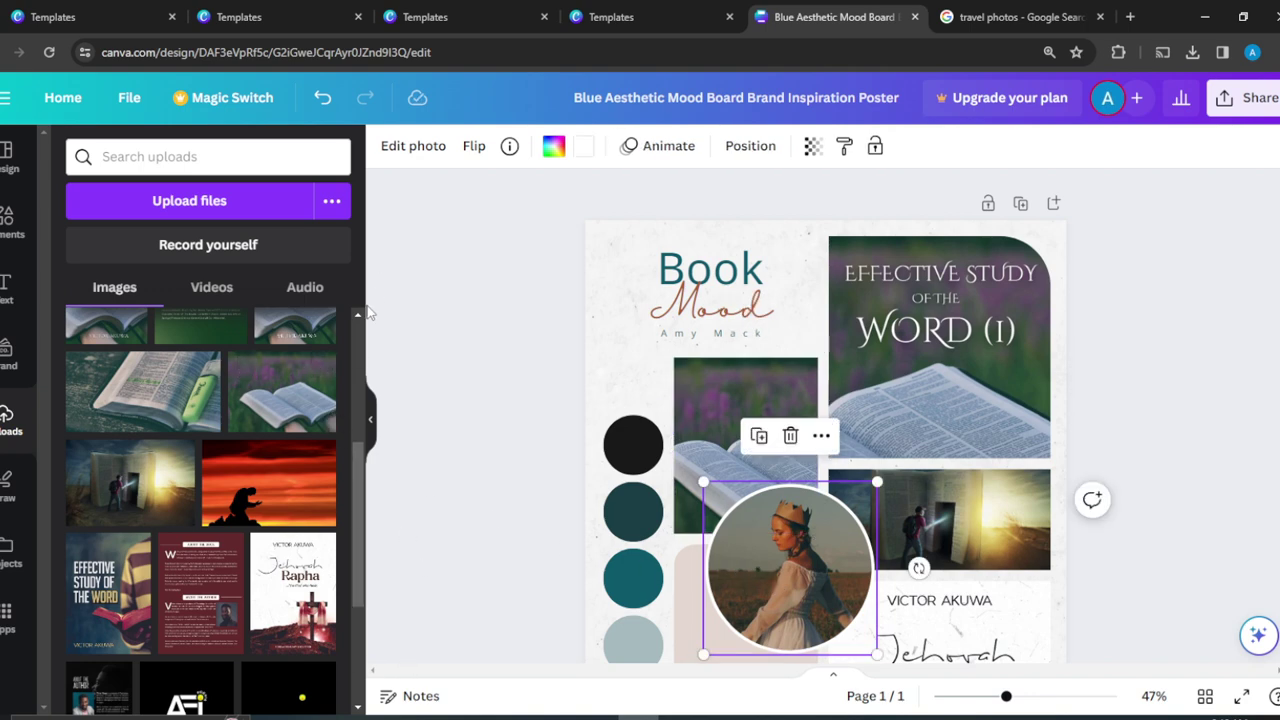
click(355, 338)
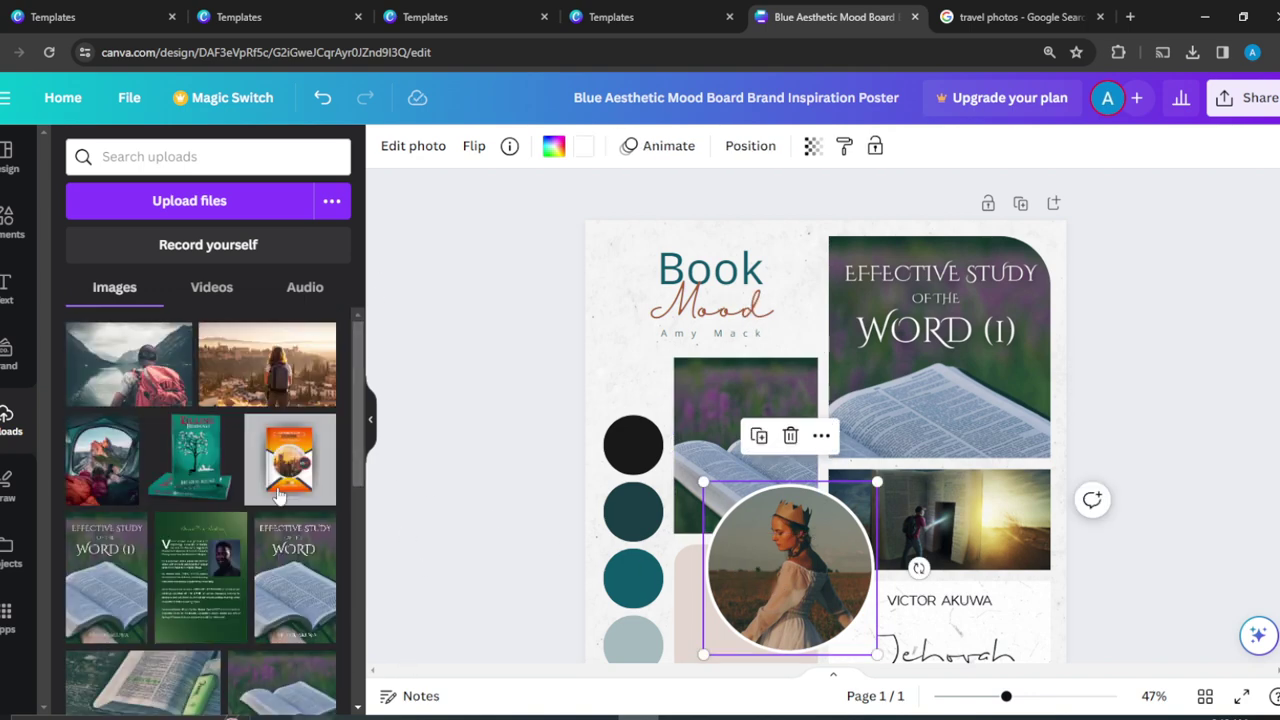
drag(290, 385, 828, 578)
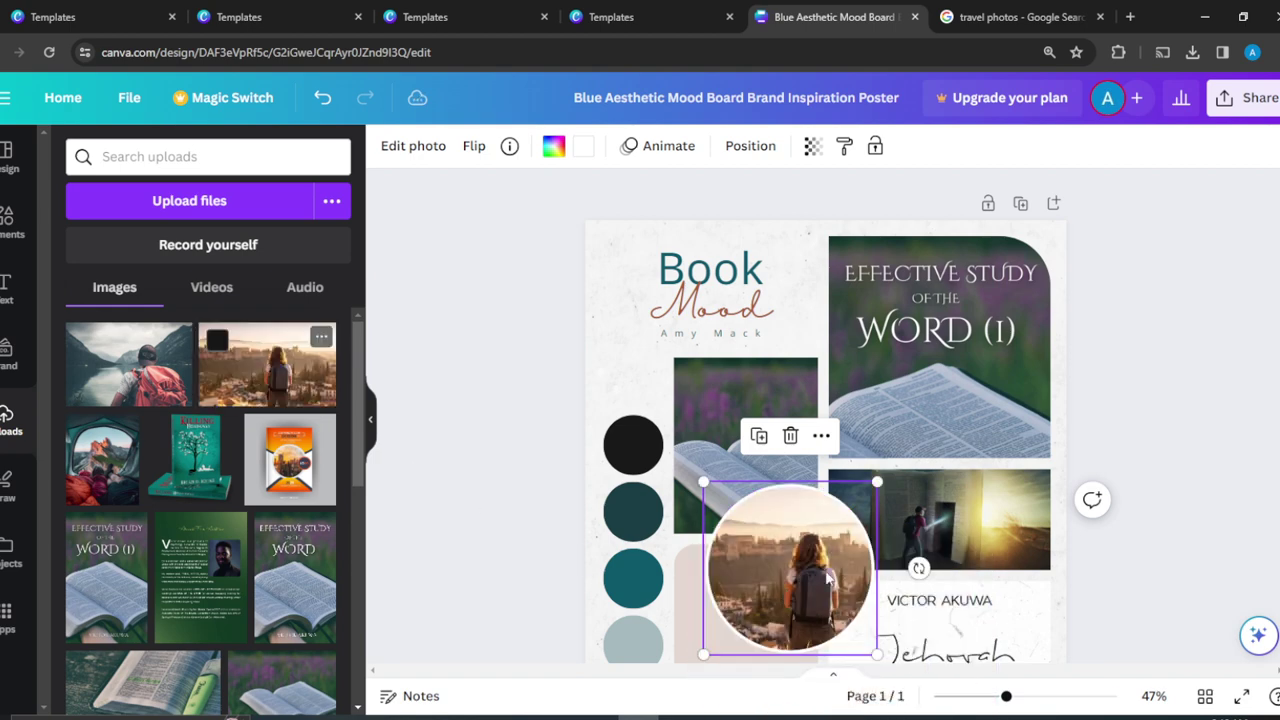
click(1277, 314)
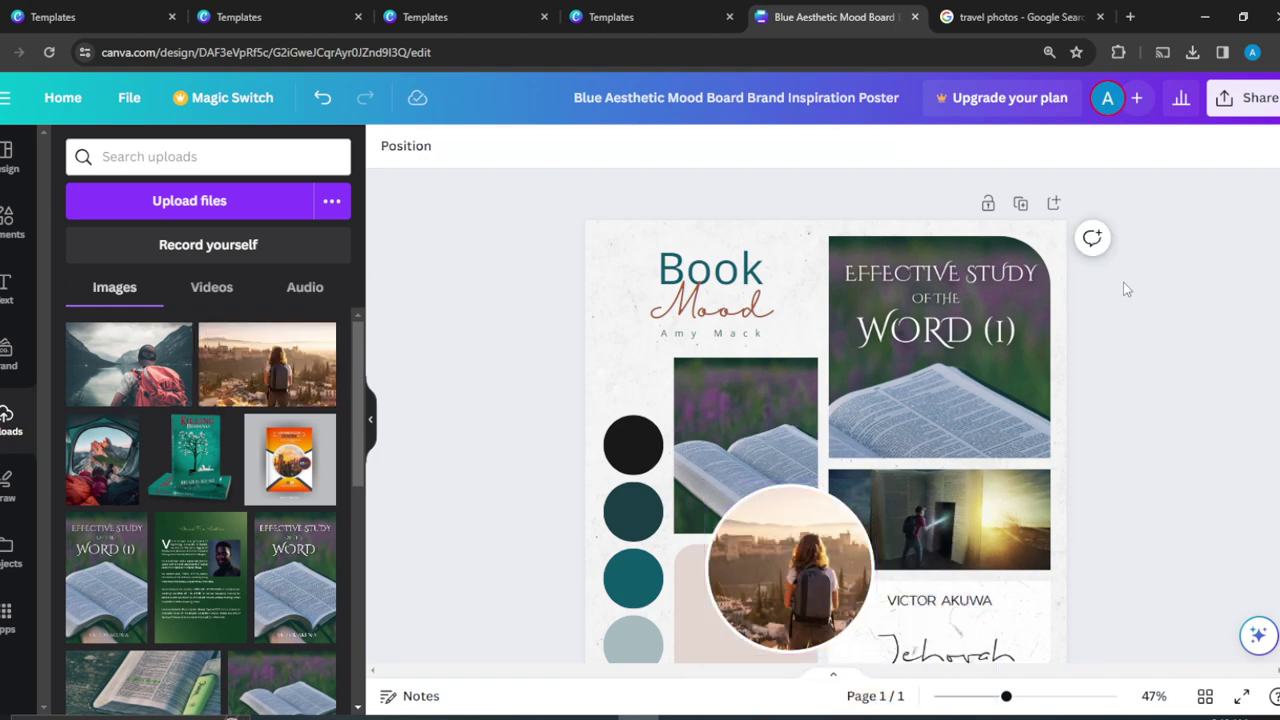
- Ungroup the column of palette circles and try red, maroon, #2f272d and dark teal fills on all of them
scroll(1123, 283, down, 5)
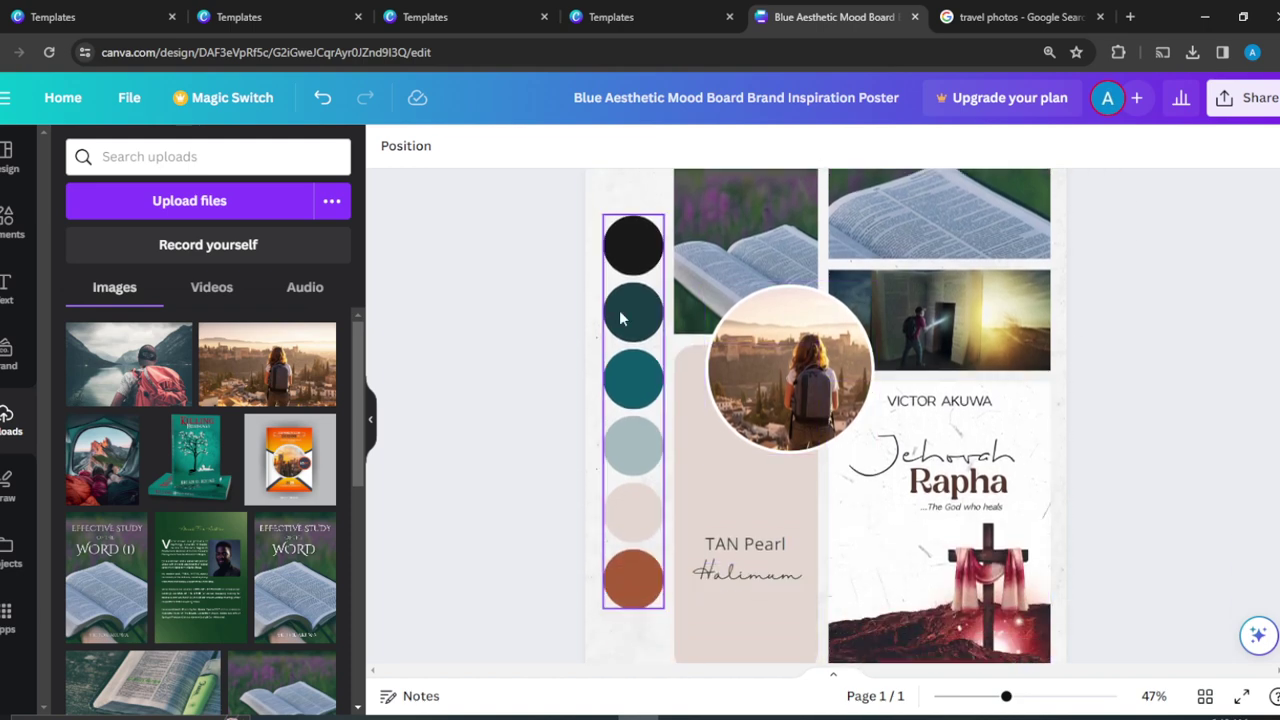
click(633, 255)
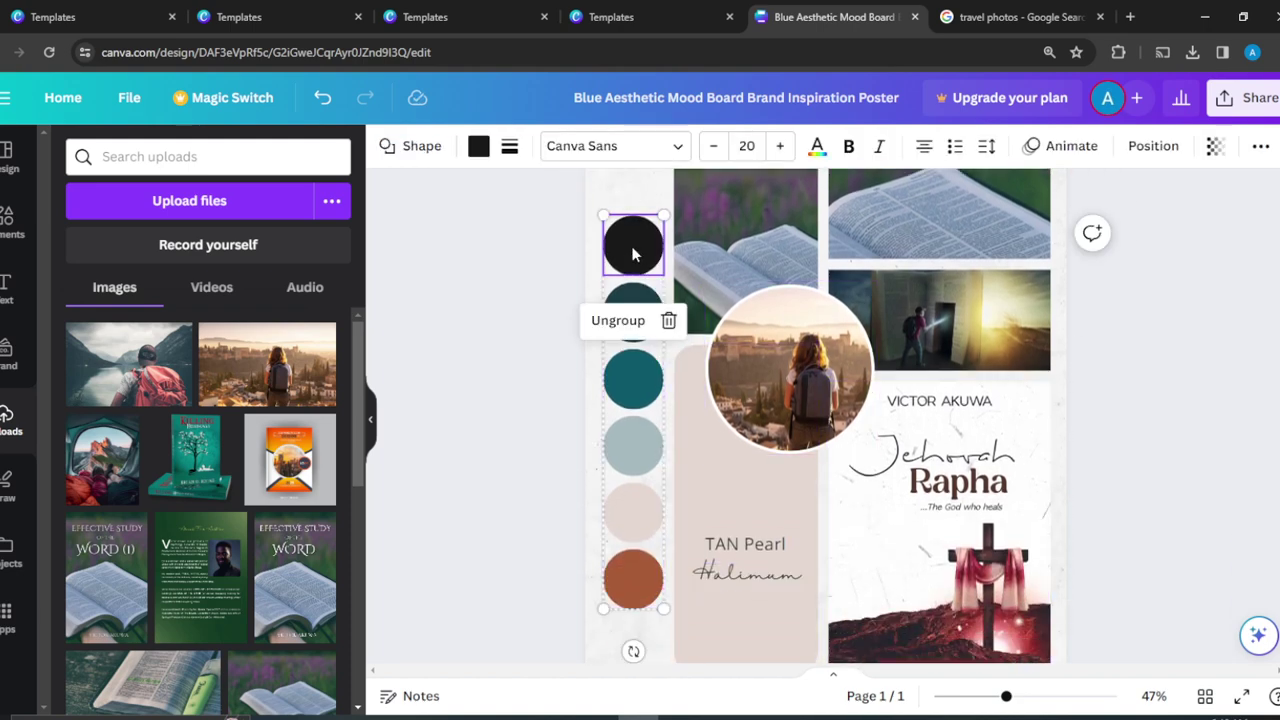
click(616, 320)
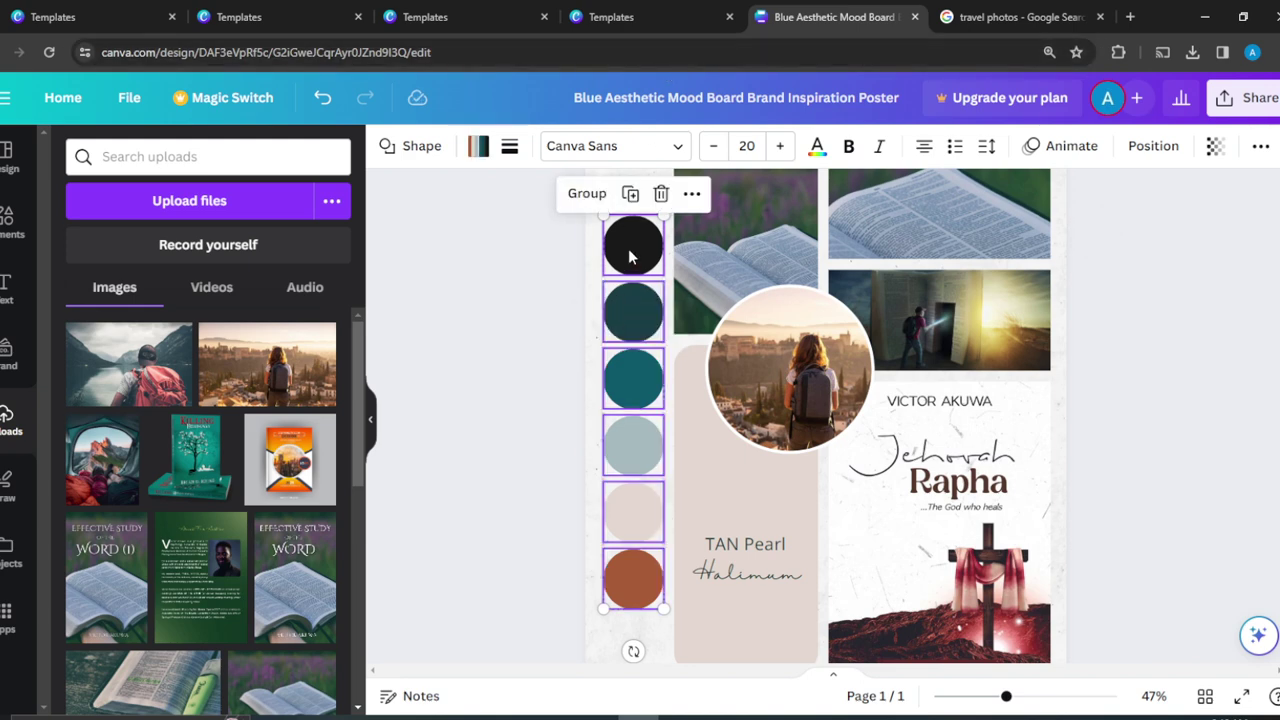
click(478, 146)
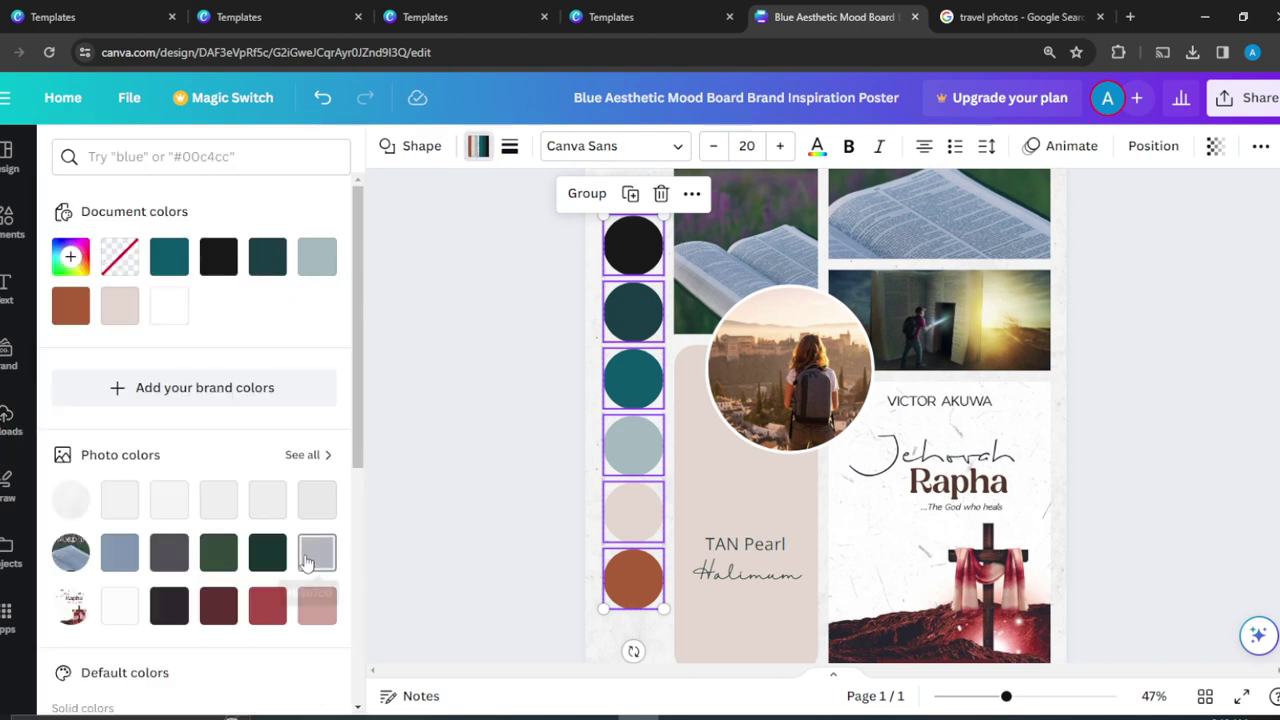
click(264, 606)
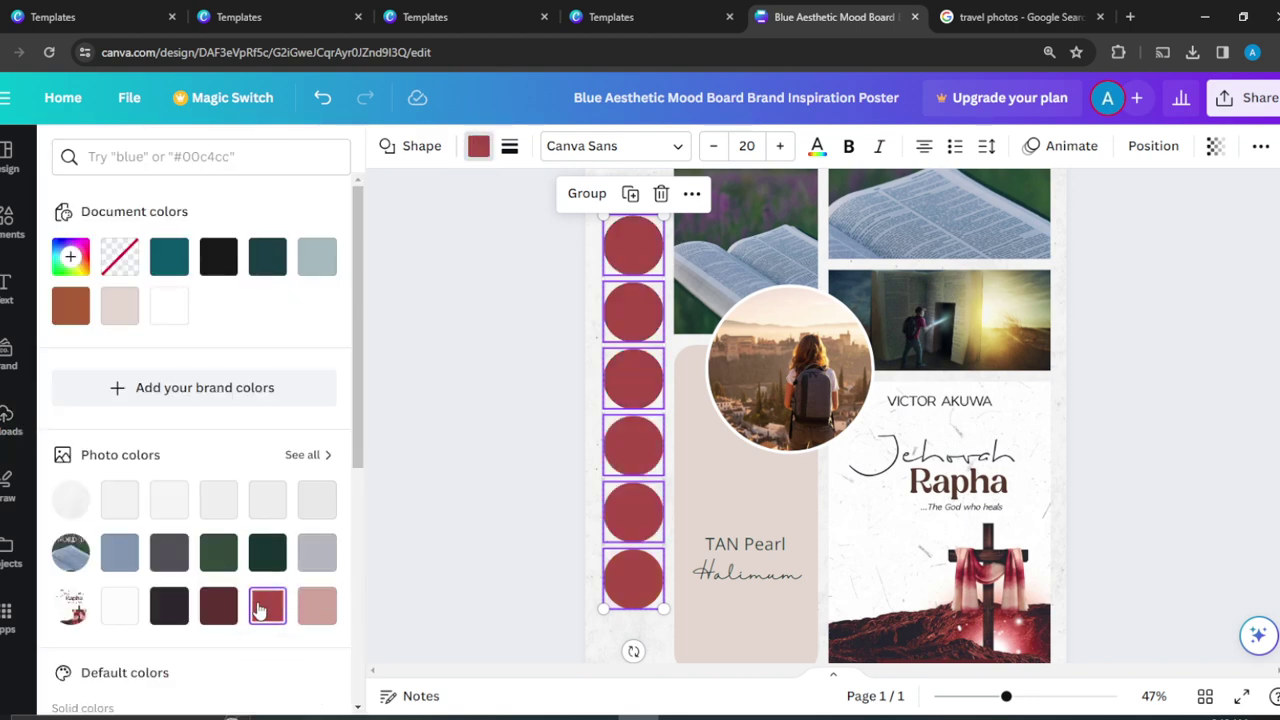
click(218, 606)
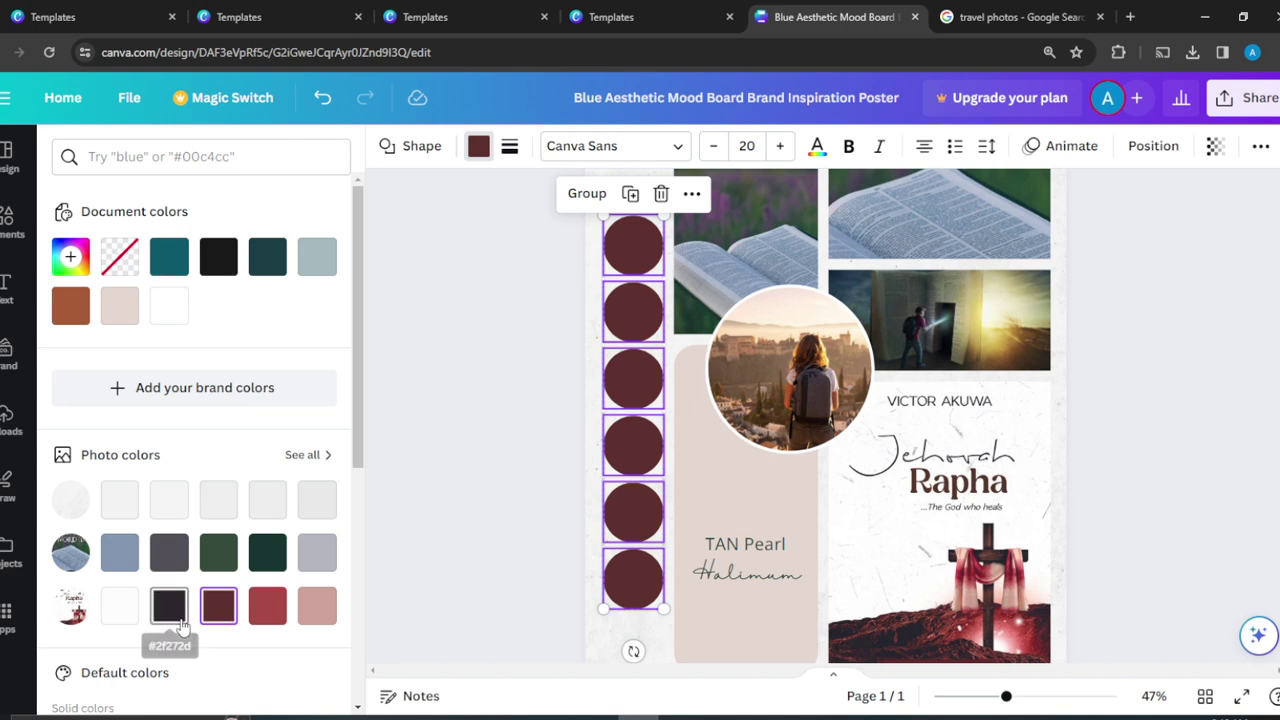
click(180, 618)
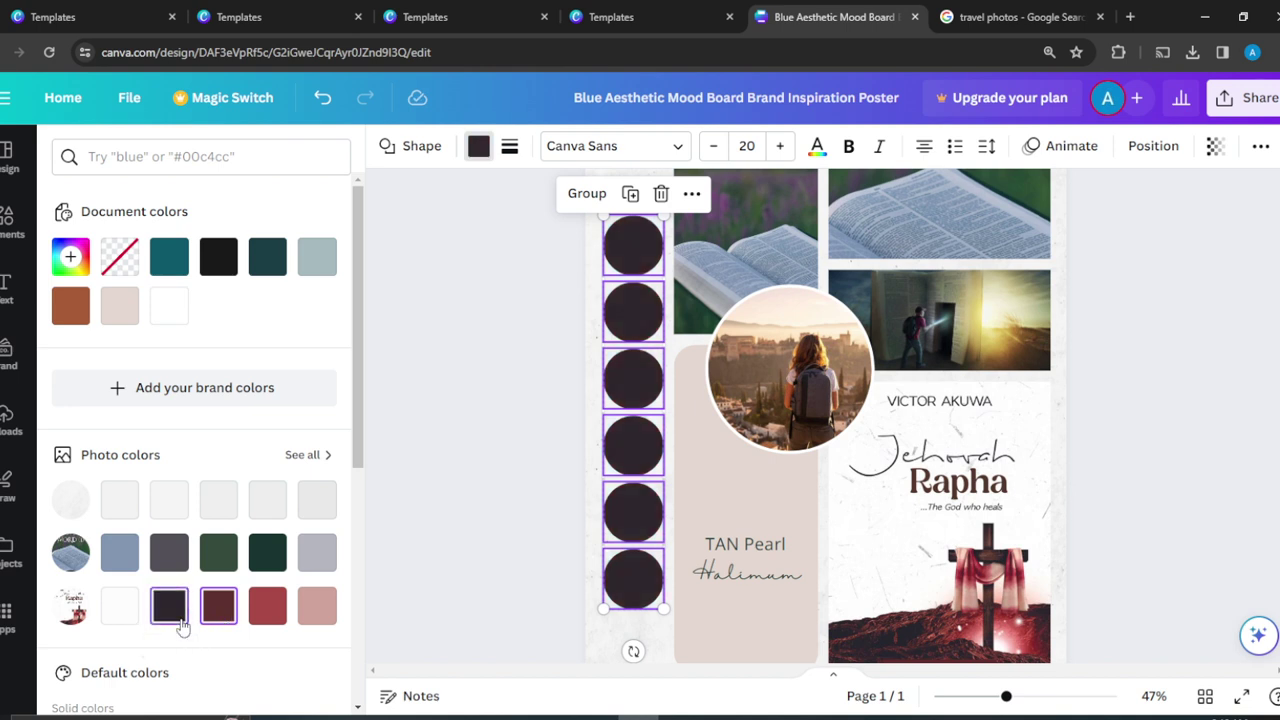
click(267, 257)
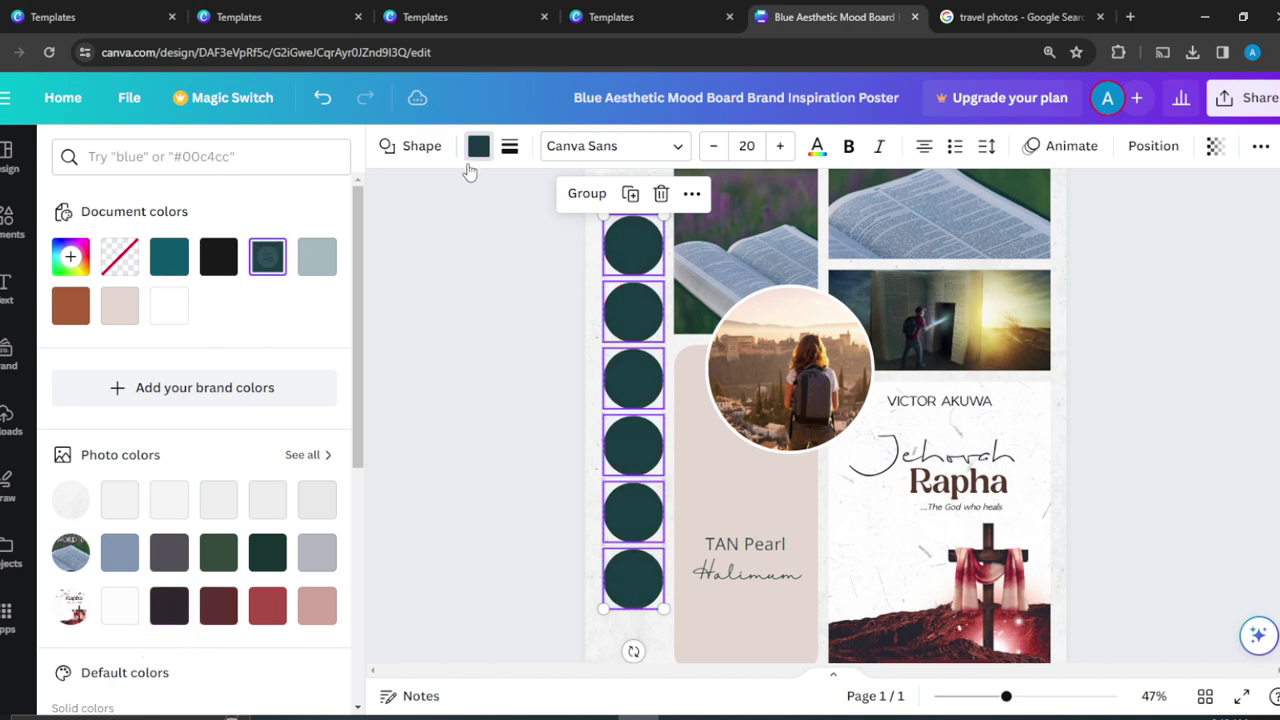
- Undo the fill changes made to the palette circles
click(328, 99)
click(328, 99)
click(329, 100)
click(326, 100)
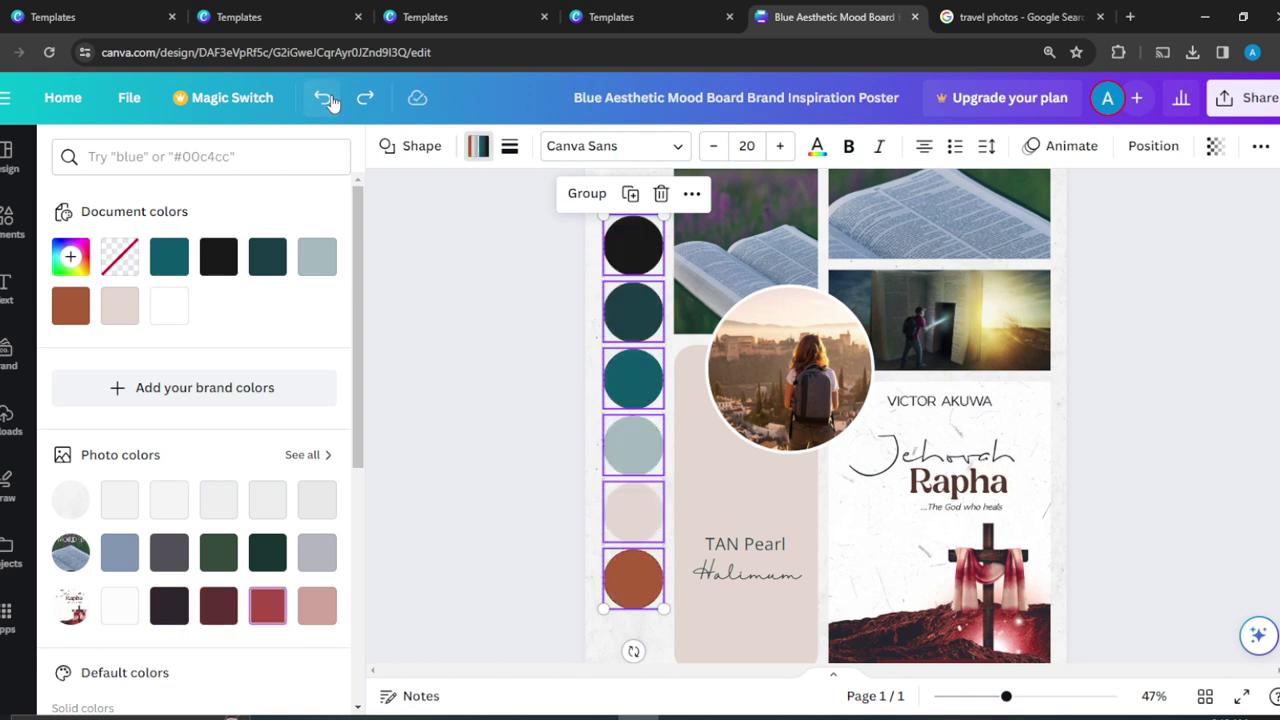
click(326, 100)
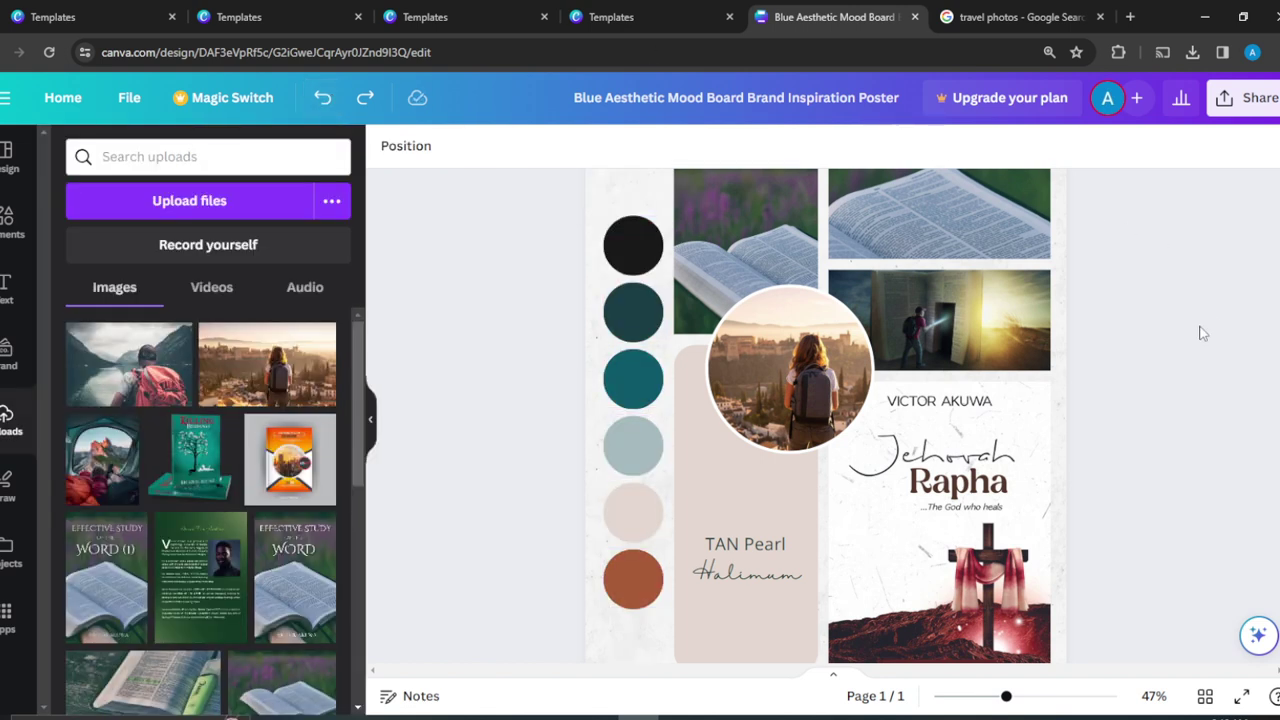
- Recolor the beige rounded panel behind the circular photo with the dark teal document color
scroll(1203, 333, up, 1)
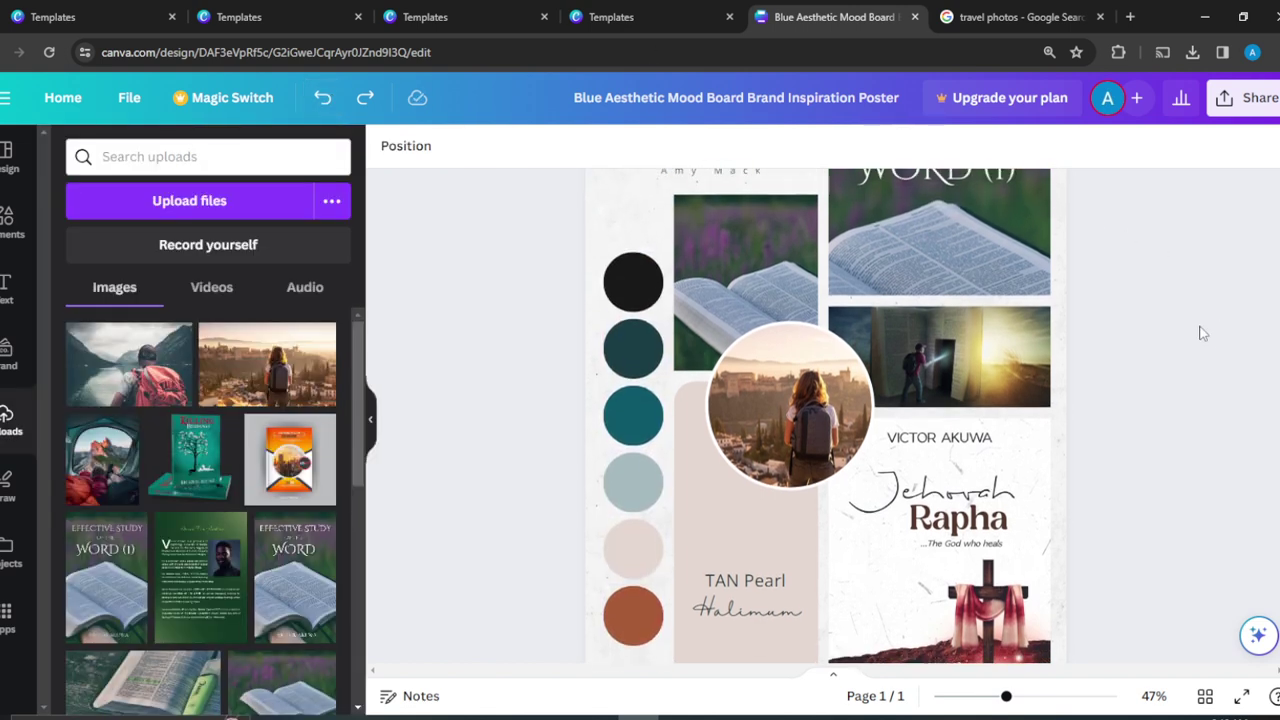
scroll(1203, 333, down, 2)
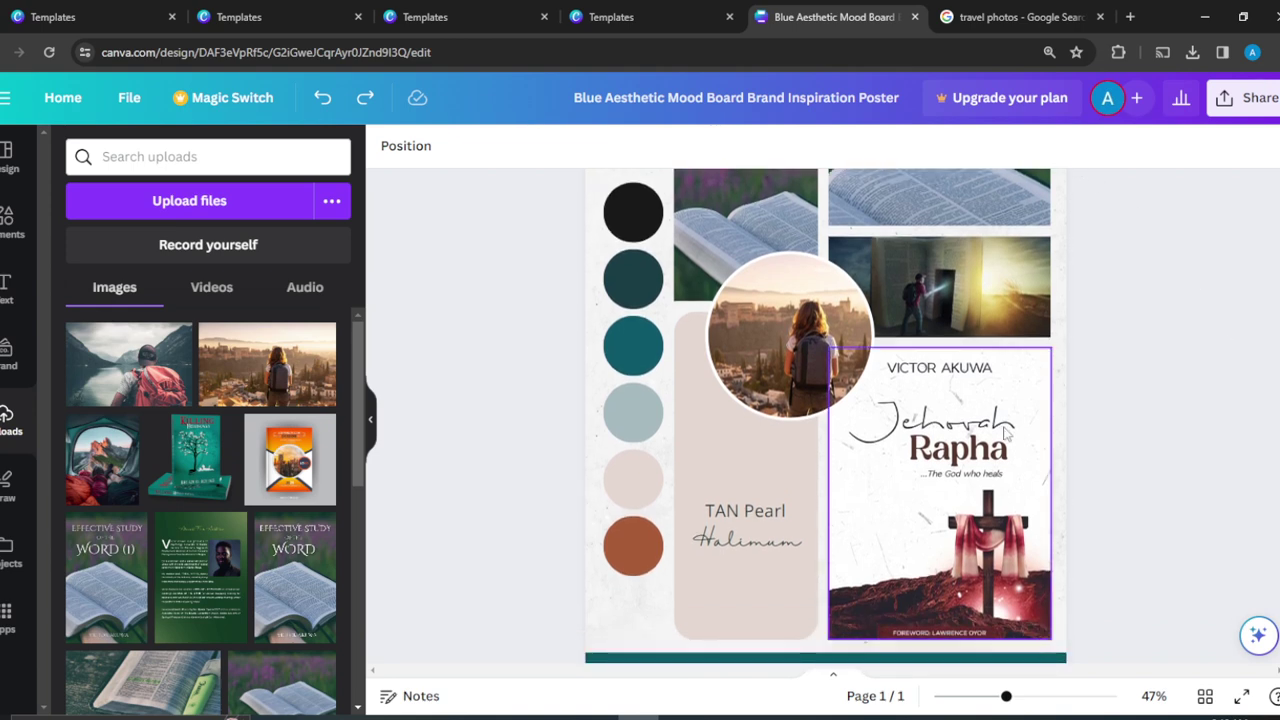
click(757, 455)
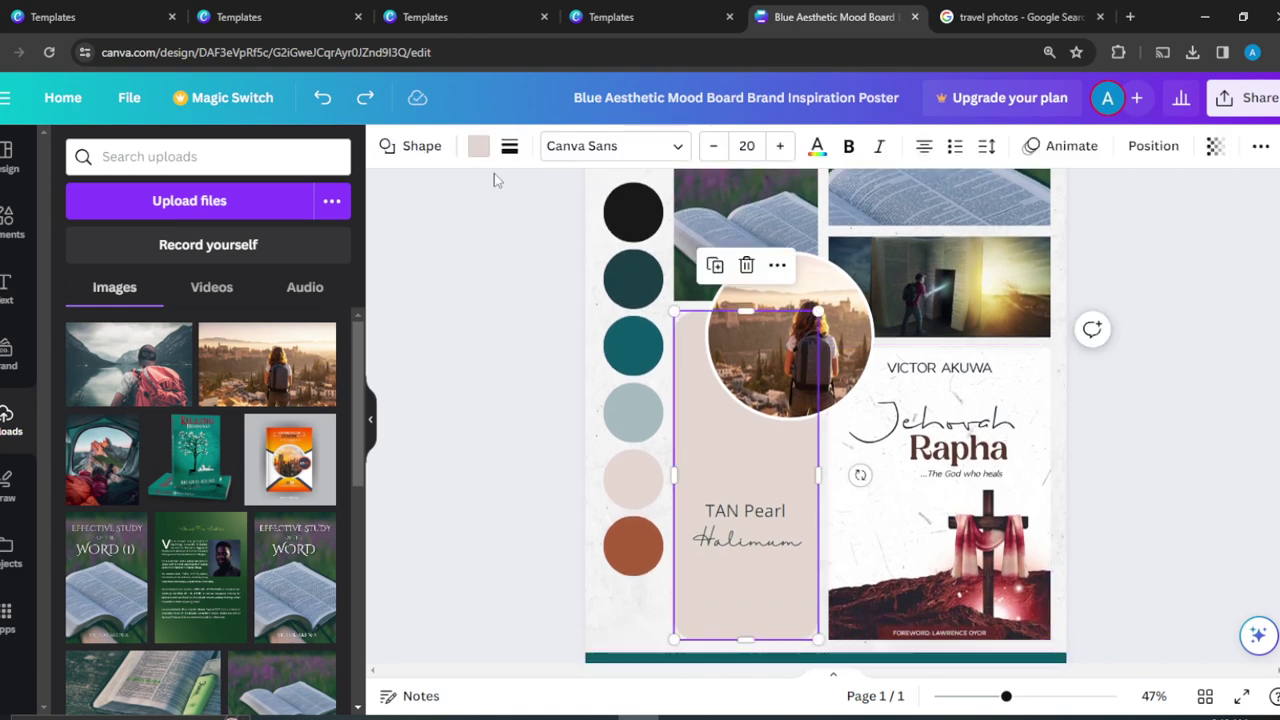
click(476, 148)
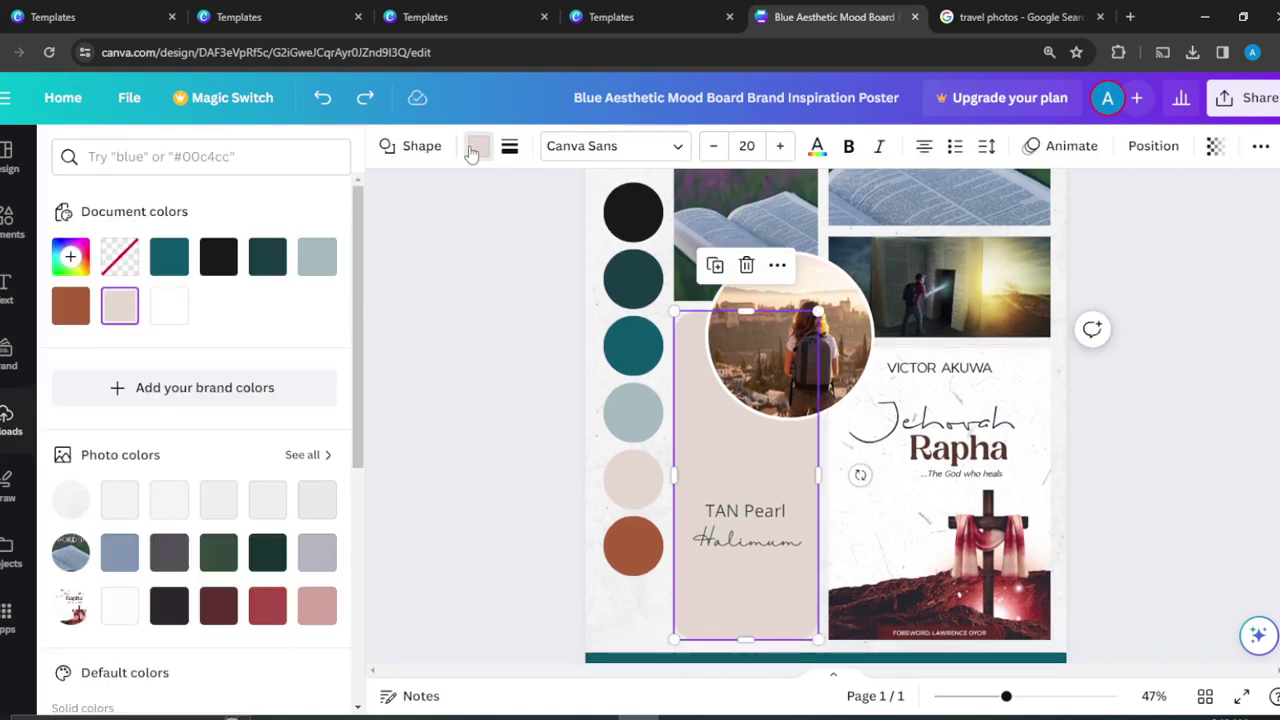
click(268, 262)
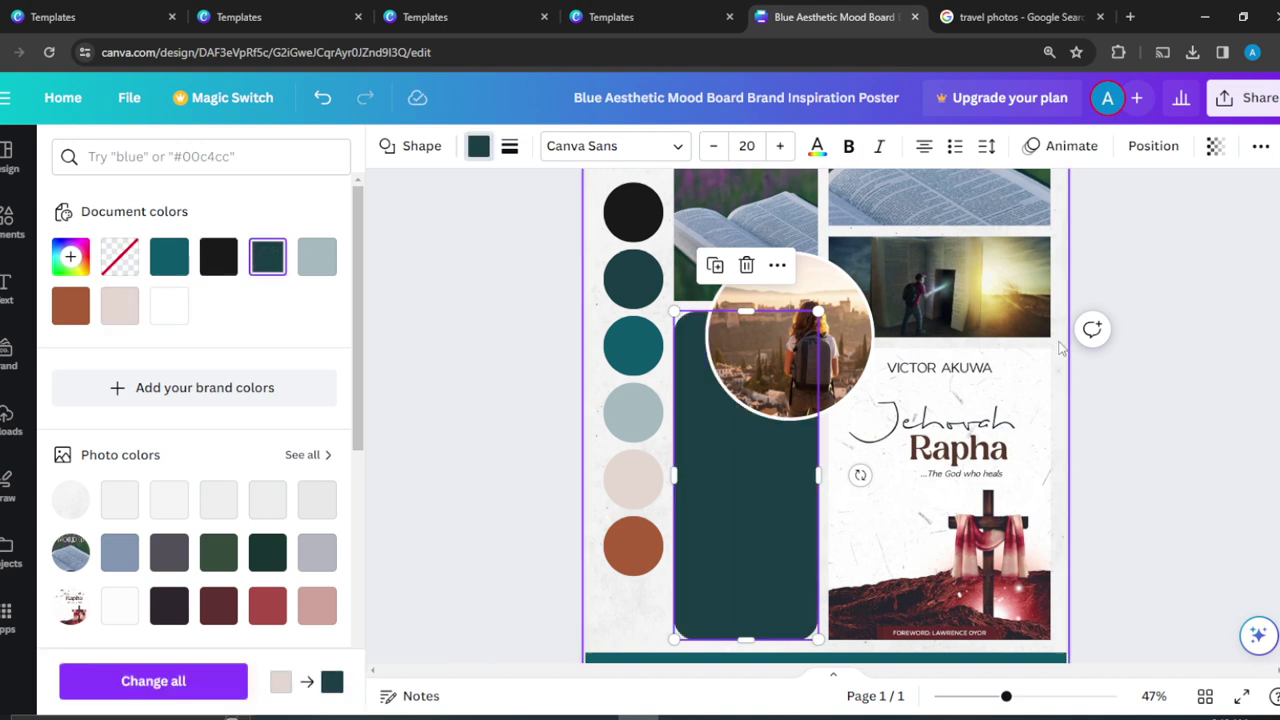
scroll(825, 415, up, 5)
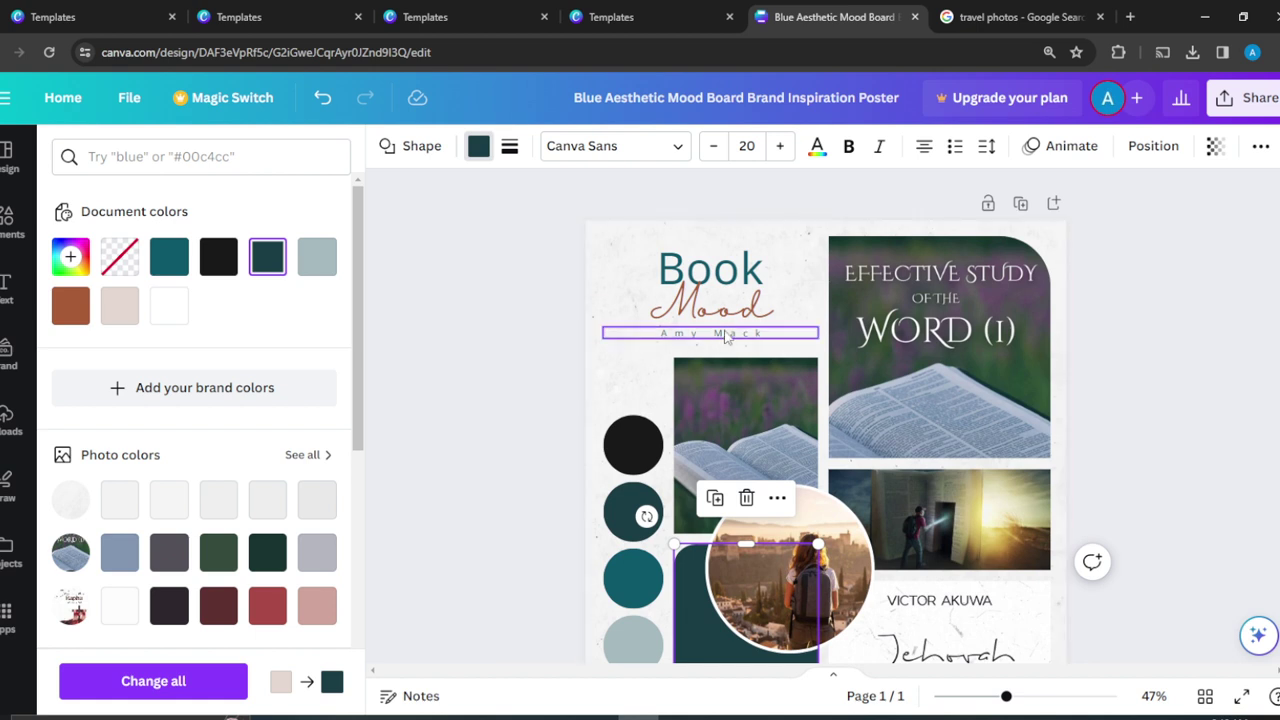
key(Escape)
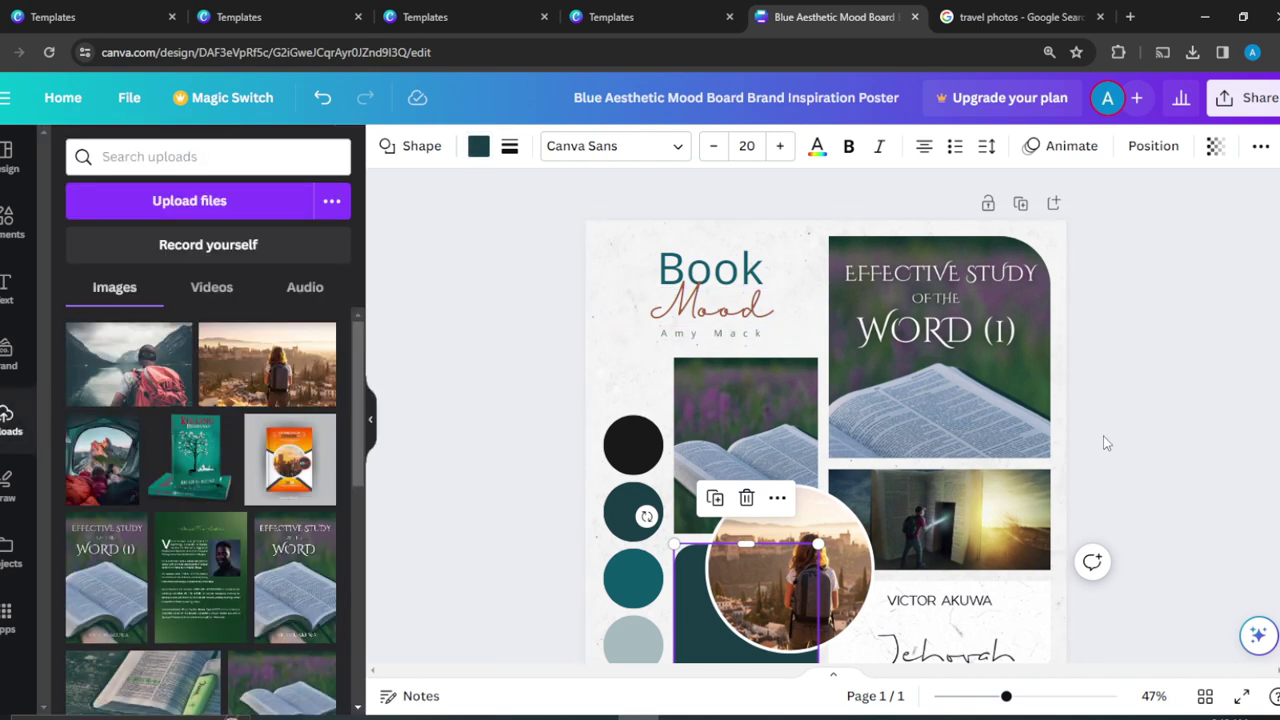
- Change the script word "Mood" in the heading to the grayish blue from the "Effective Study of the Word (1)" cover's photo colors
click(755, 300)
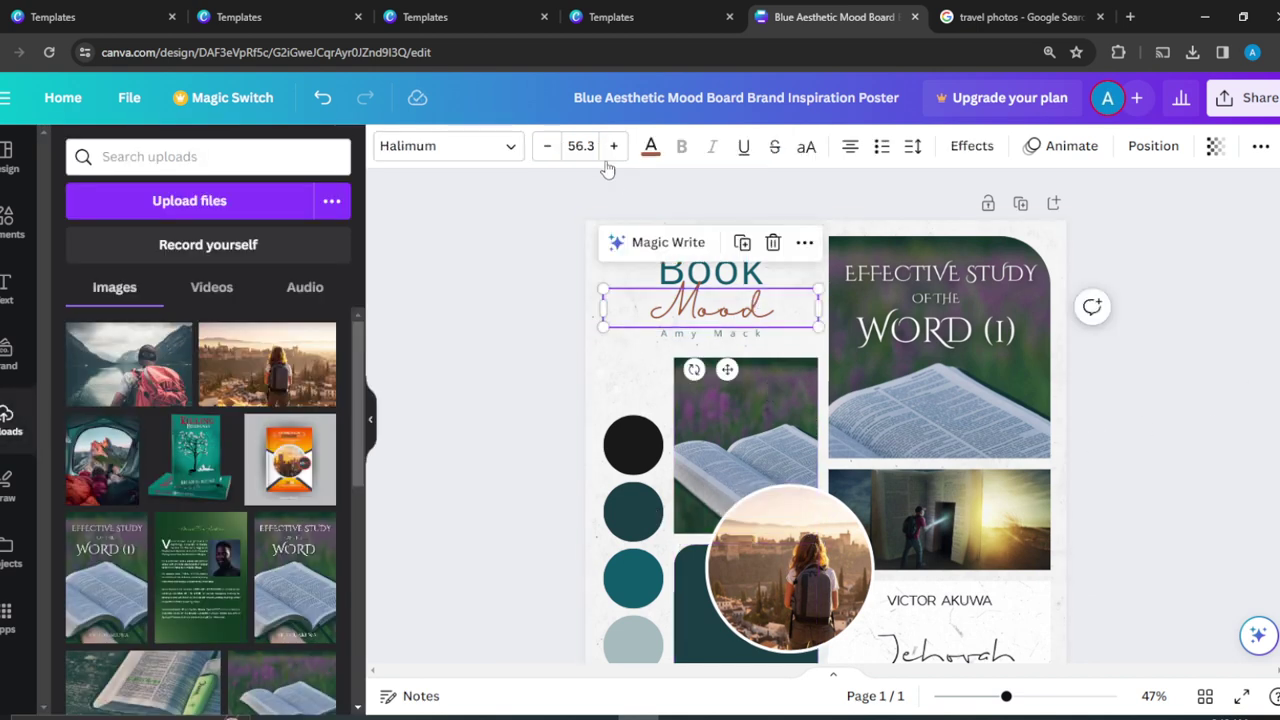
click(651, 150)
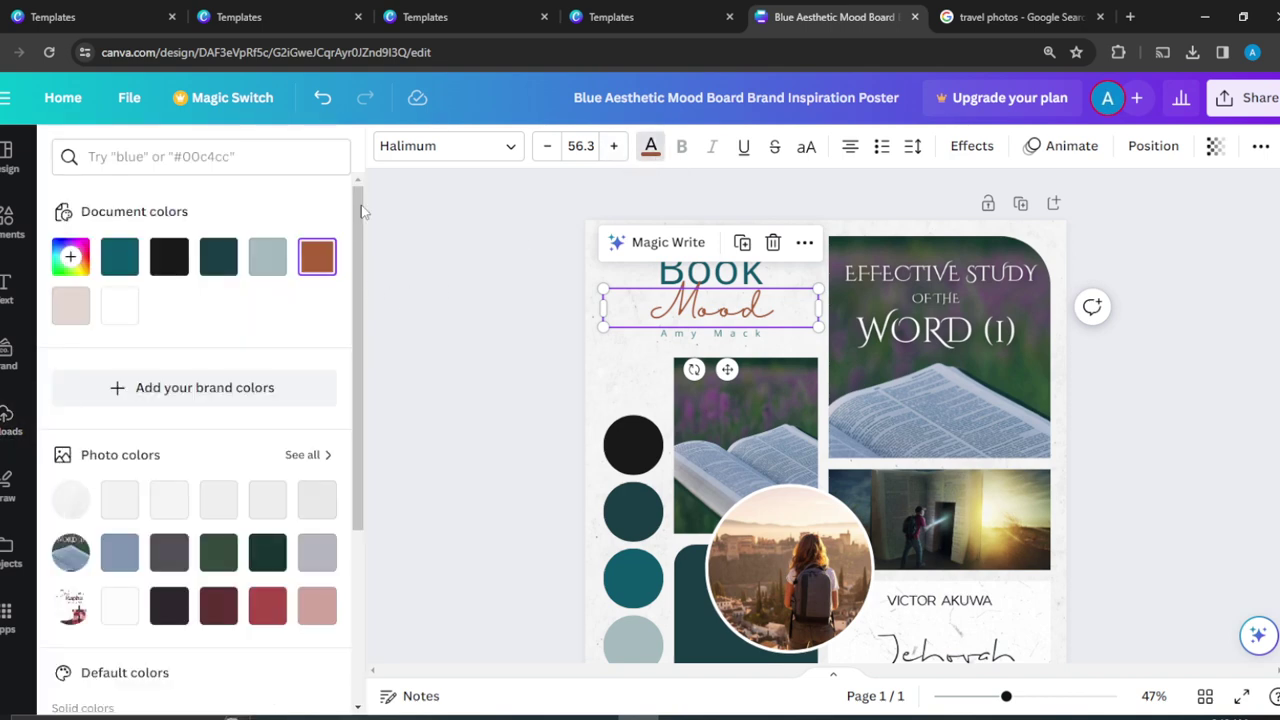
click(170, 553)
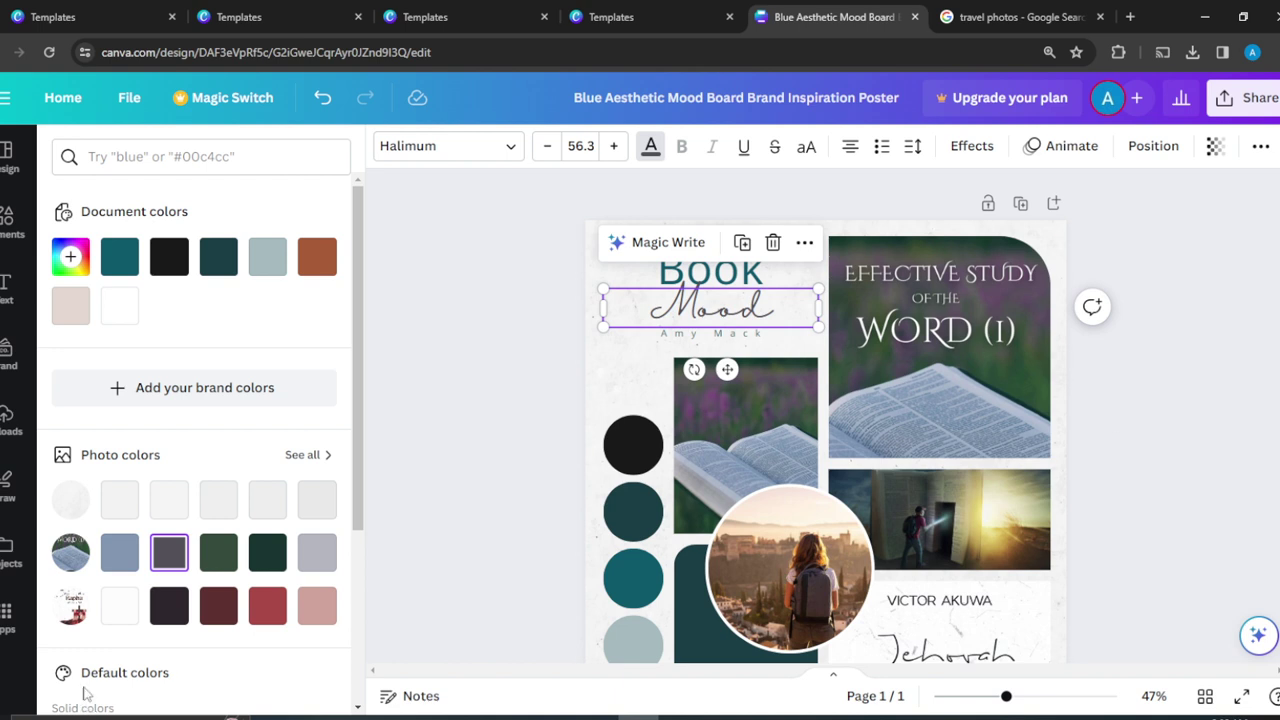
click(120, 565)
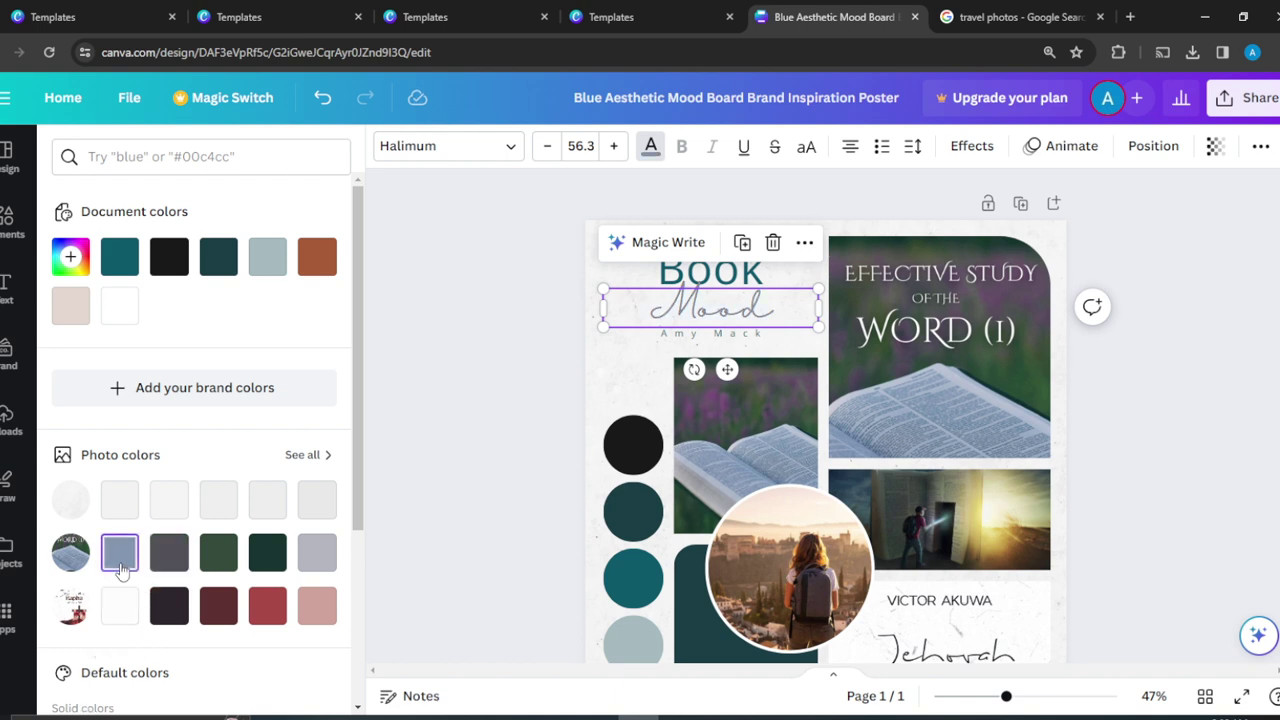
click(1148, 384)
scroll(1149, 388, down, 4)
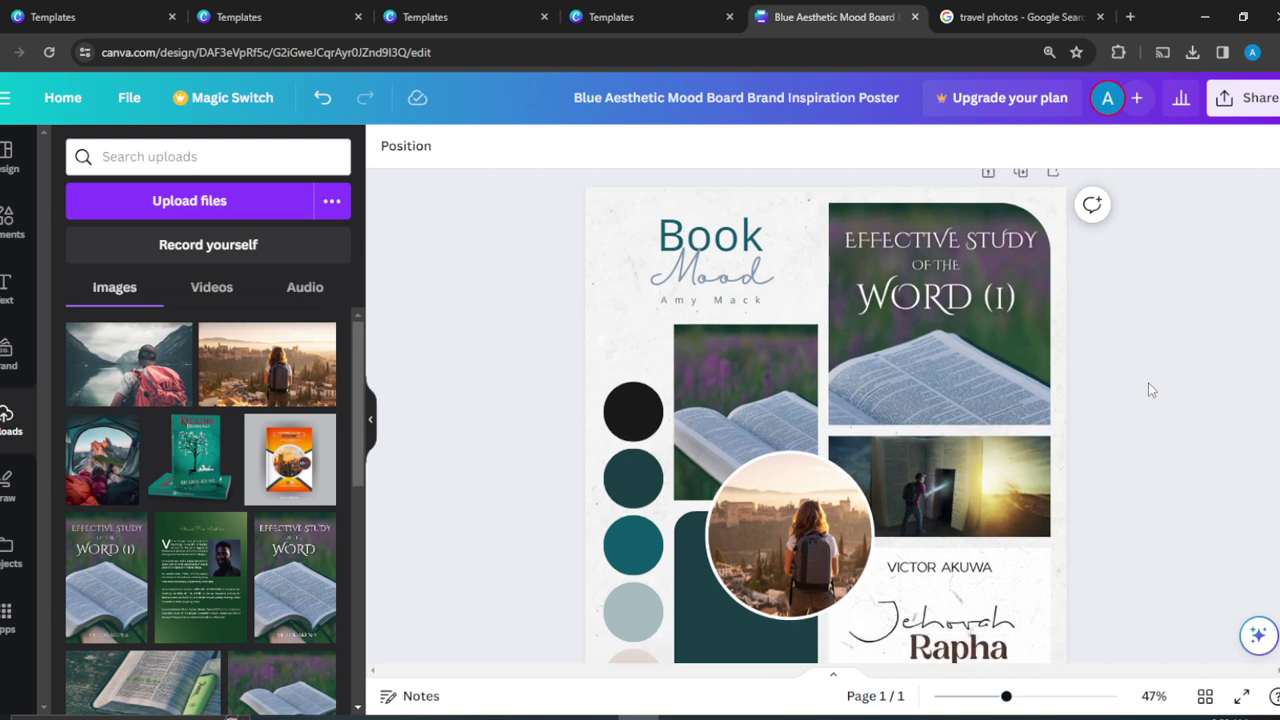
scroll(1149, 389, up, 3)
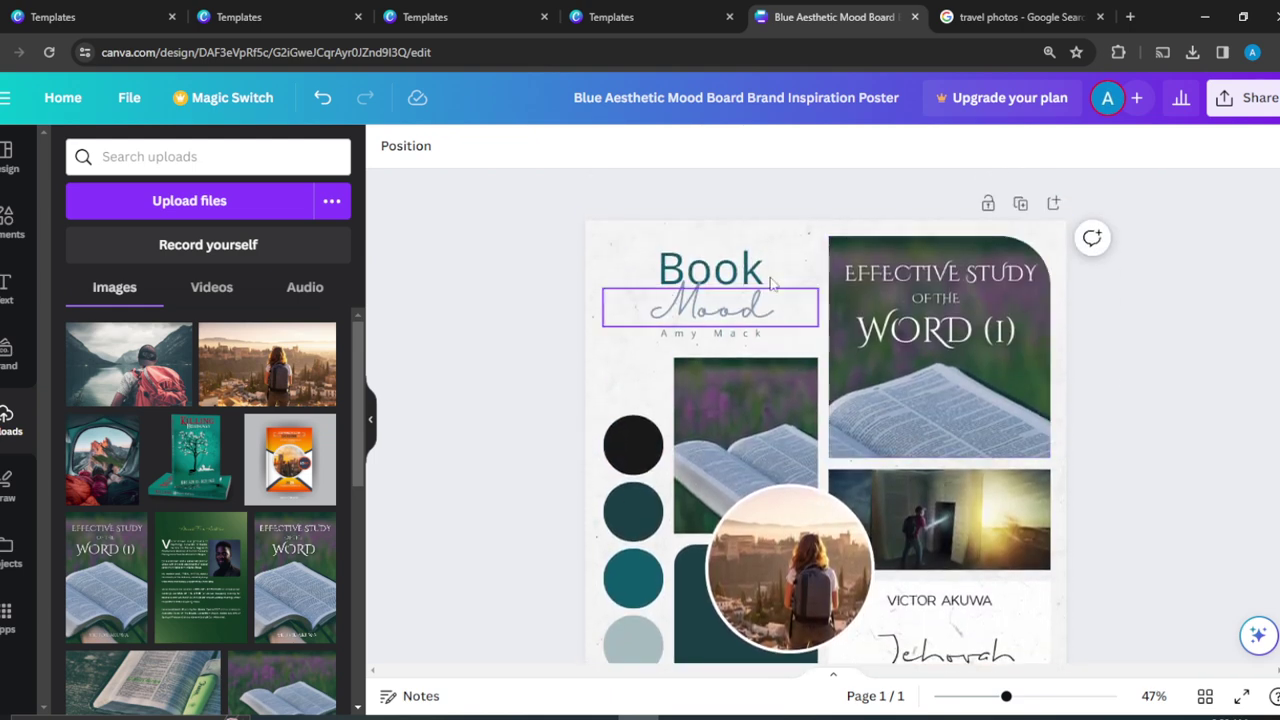
click(750, 307)
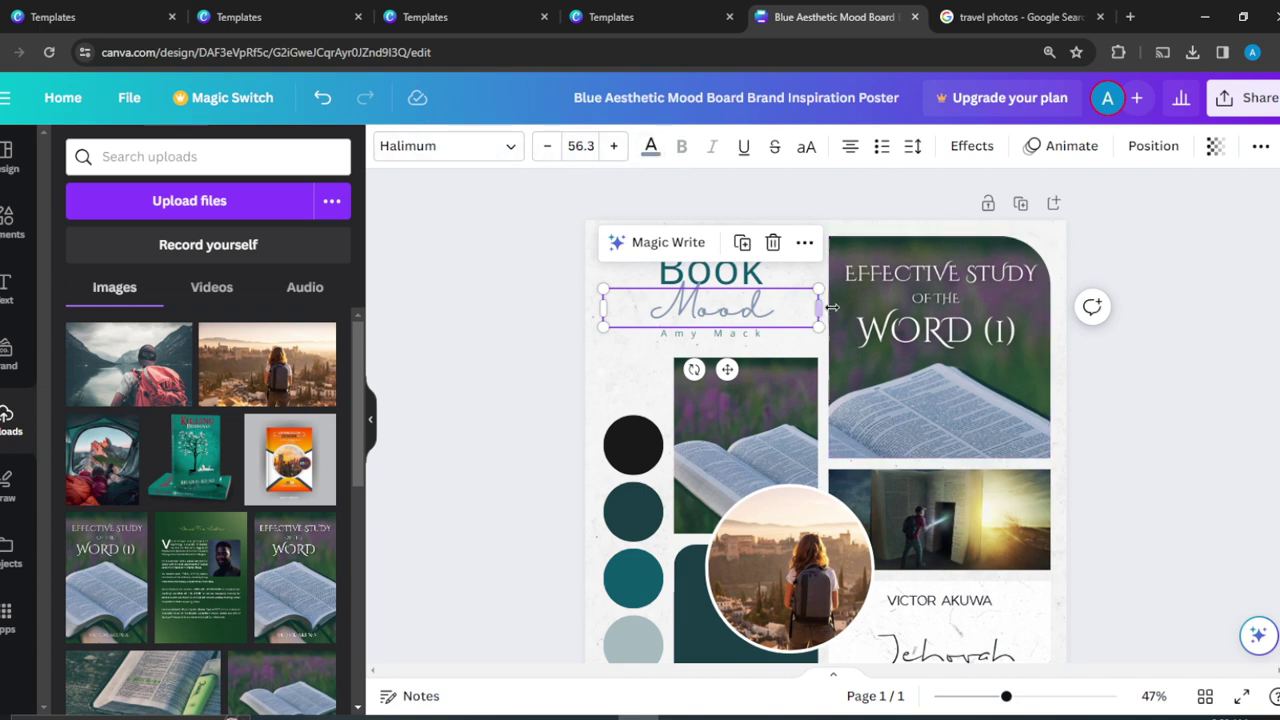
click(803, 250)
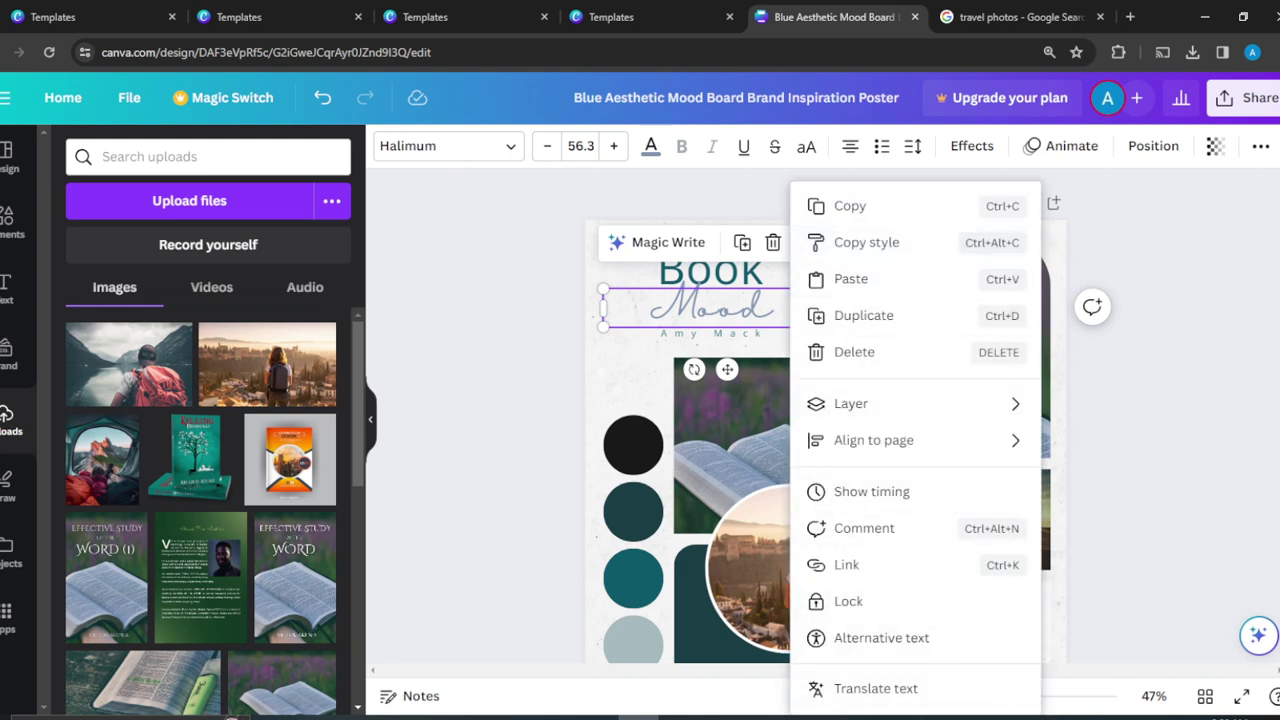
click(1158, 480)
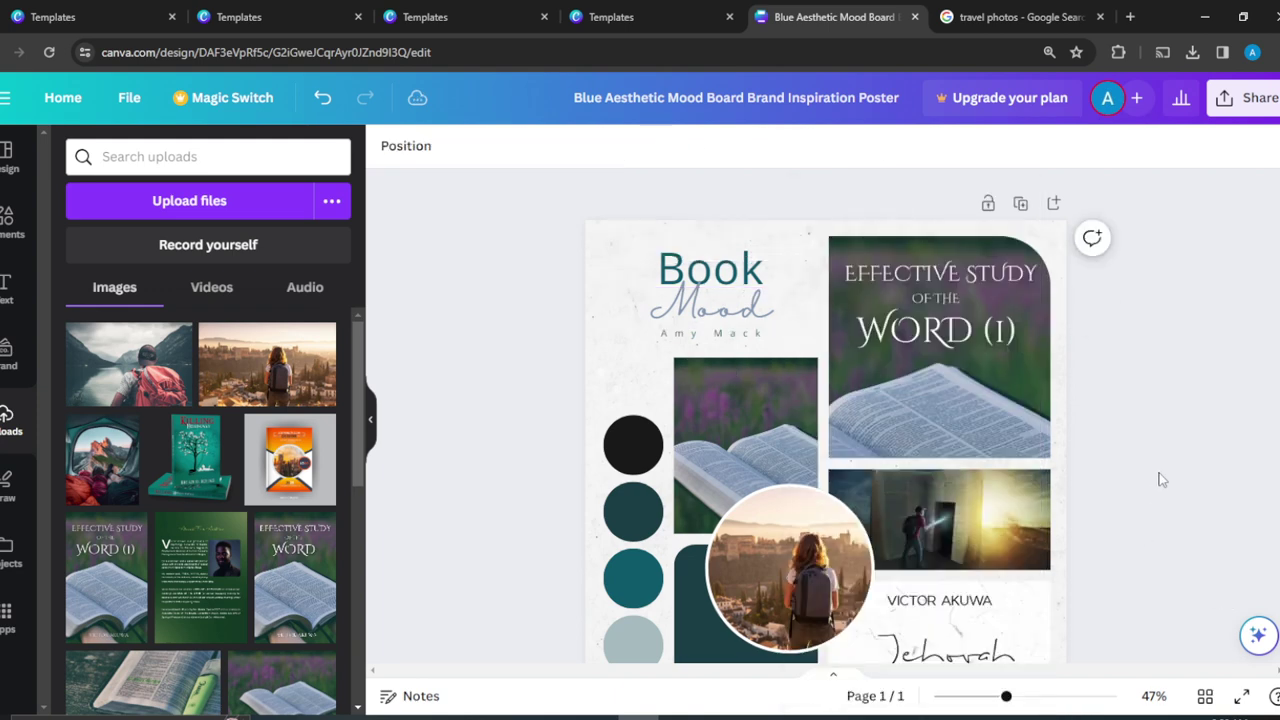
- Shift the "Effective Study of the Word (1)" cover photo horizontally so it sits flush with the poster's right edge
mouse_move(912, 368)
mouse_down()
mouse_move(662, 503)
mouse_move(949, 320)
mouse_move(926, 366)
mouse_up()
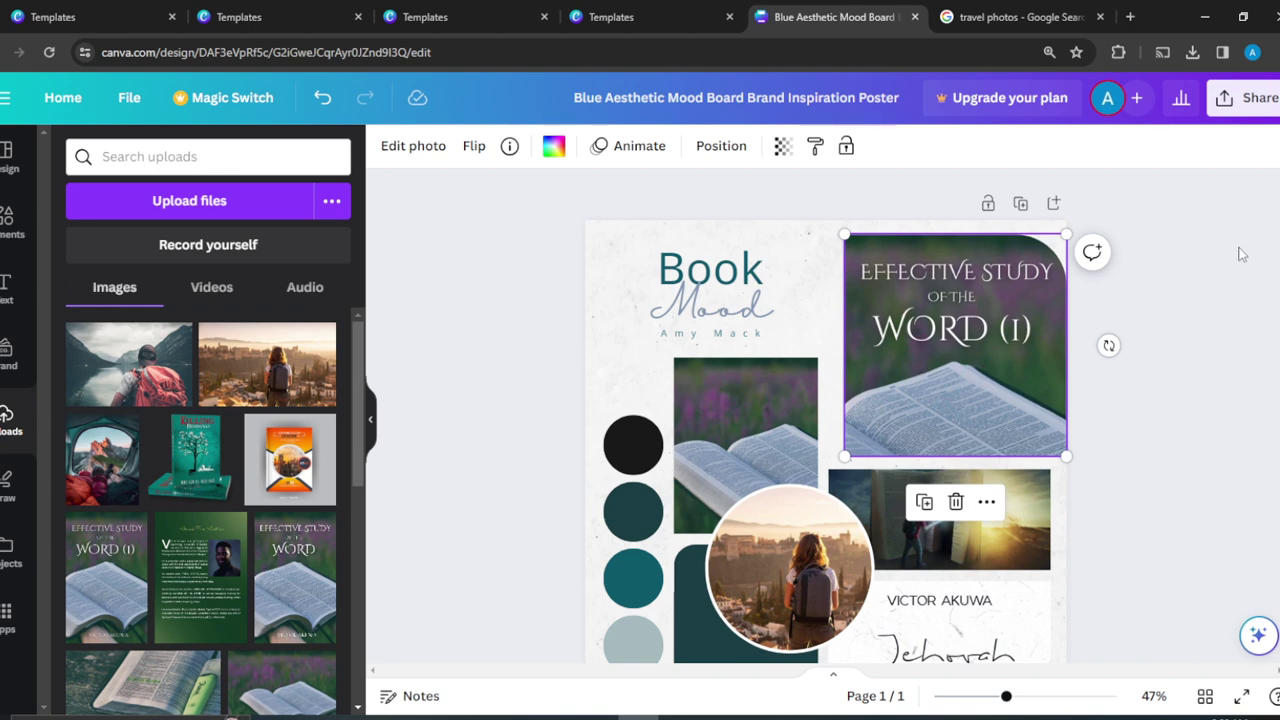
click(1243, 389)
- Review the poster down to its bottom edge and view the design's sharing and download options
scroll(1245, 390, down, 4)
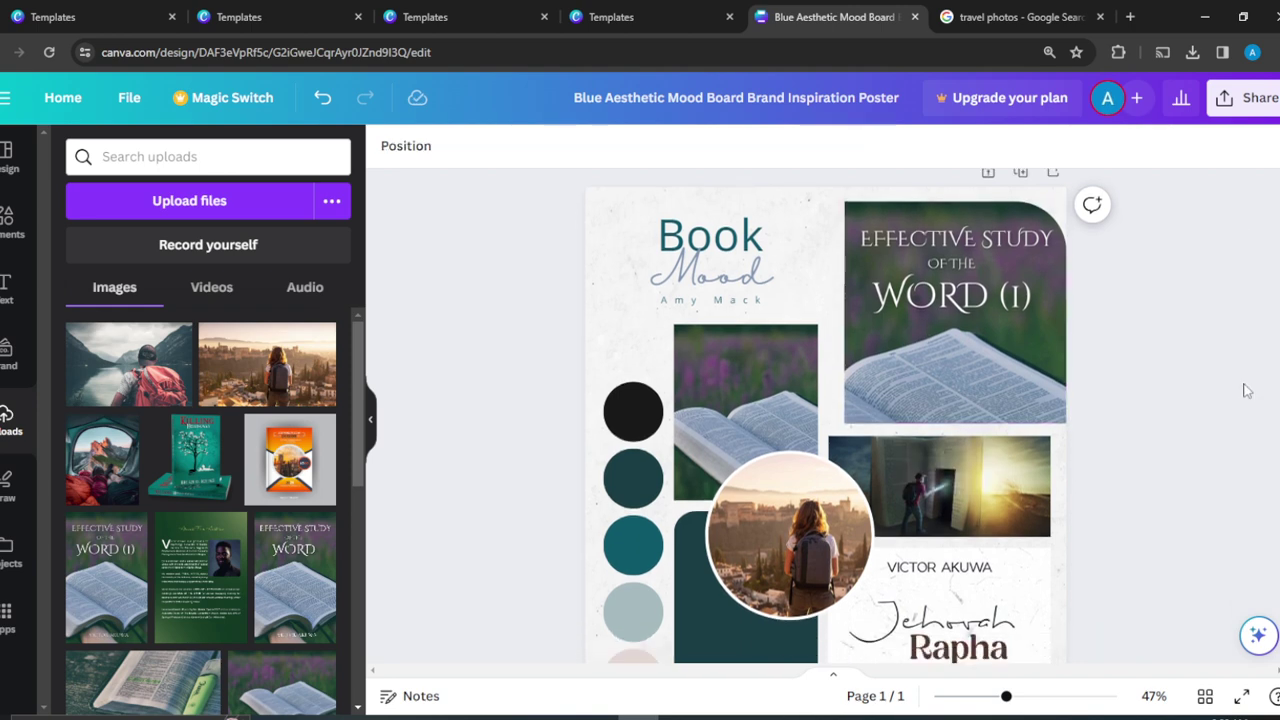
scroll(1245, 390, down, 1)
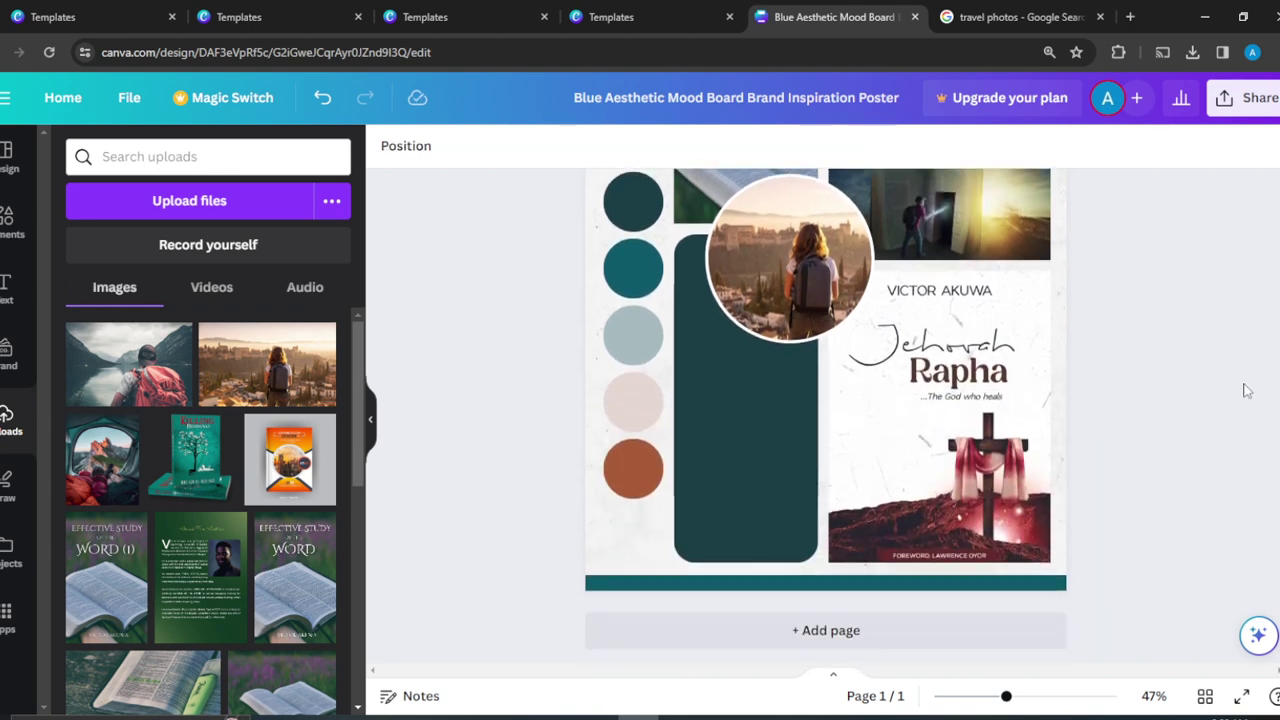
scroll(1245, 390, up, 5)
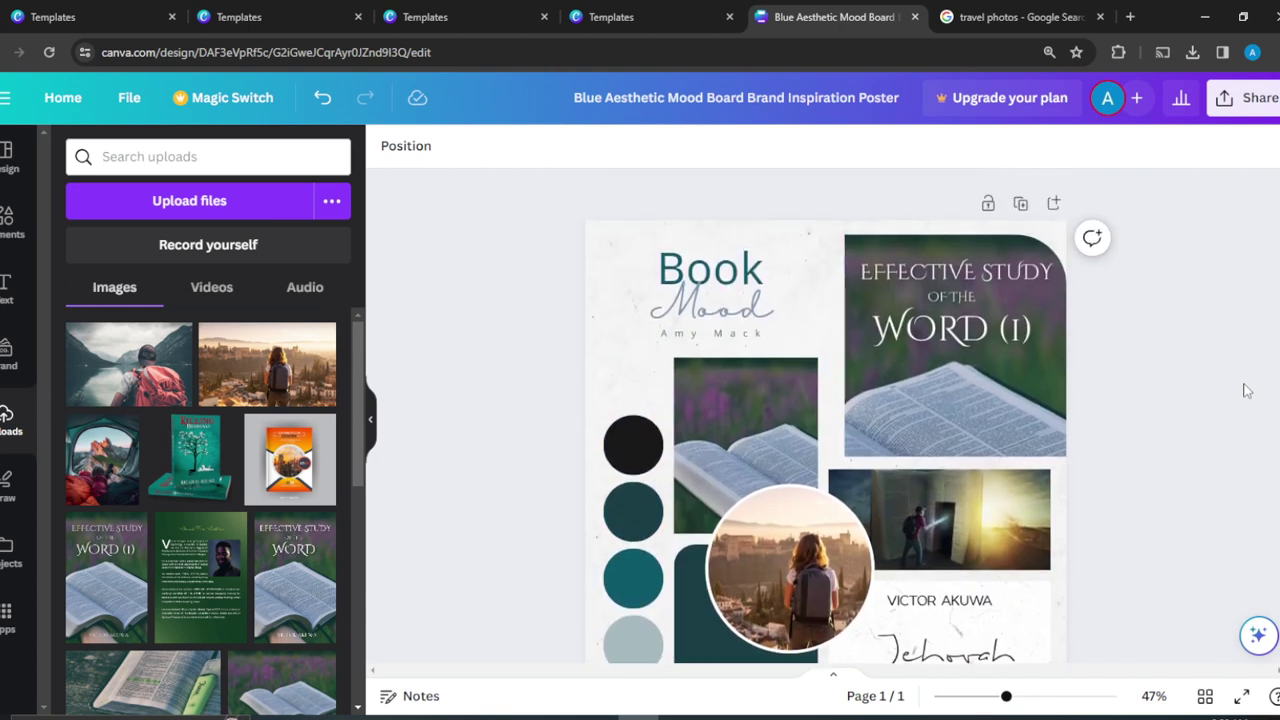
click(1245, 97)
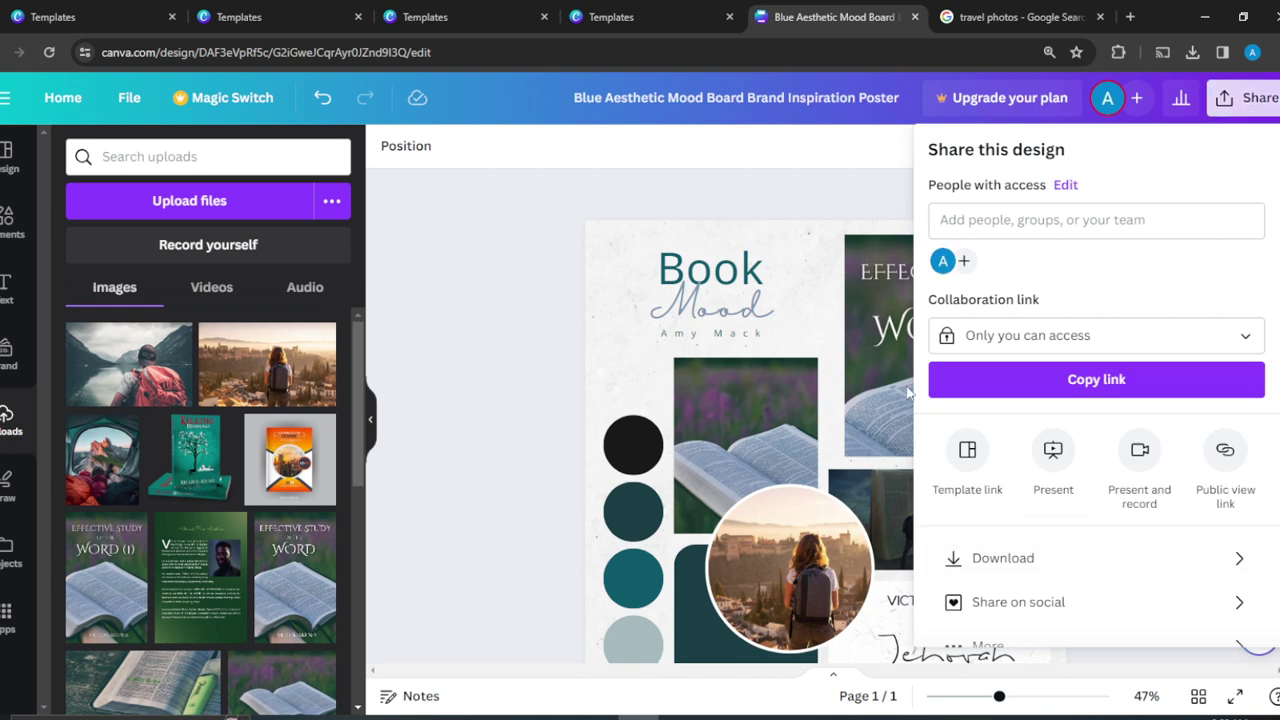
click(856, 194)
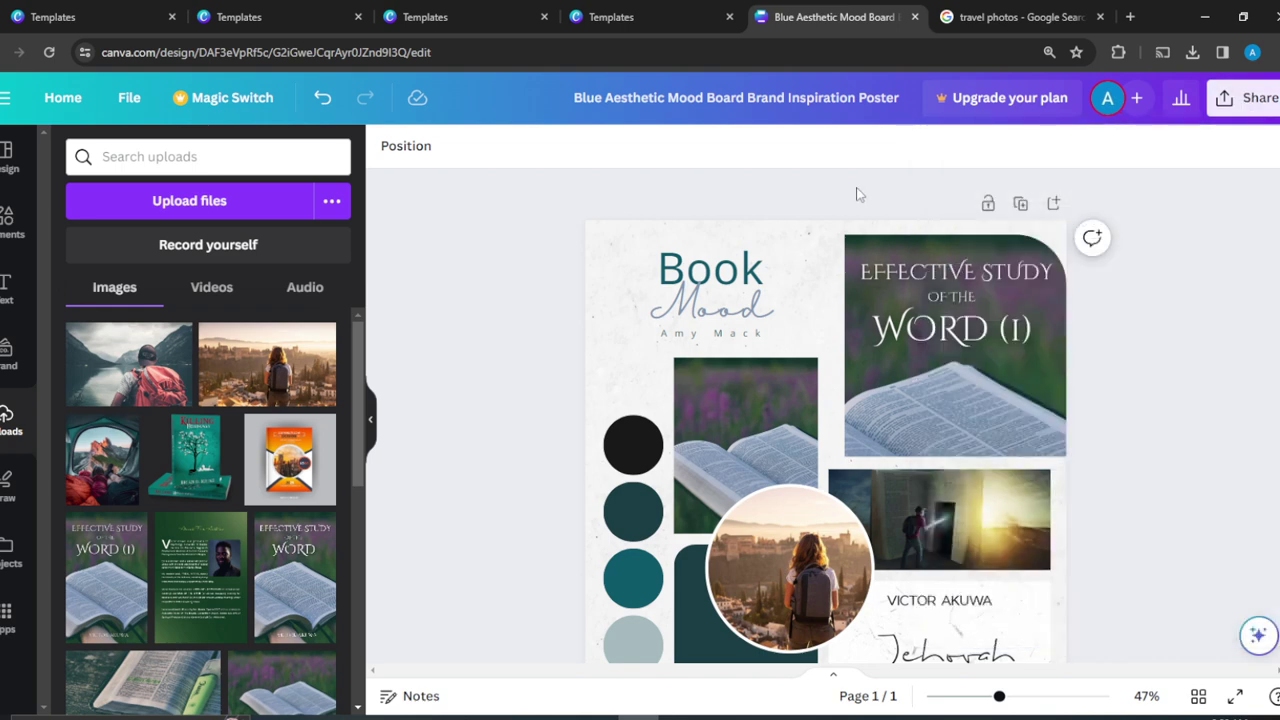